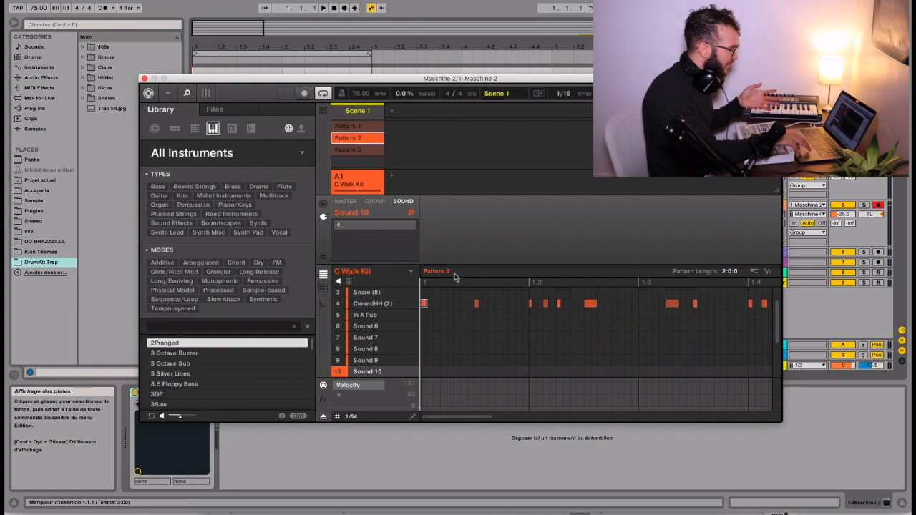
Leave the plug-in window and insert a new audio track directly below the HH track
scroll(600, 326, up, 2)
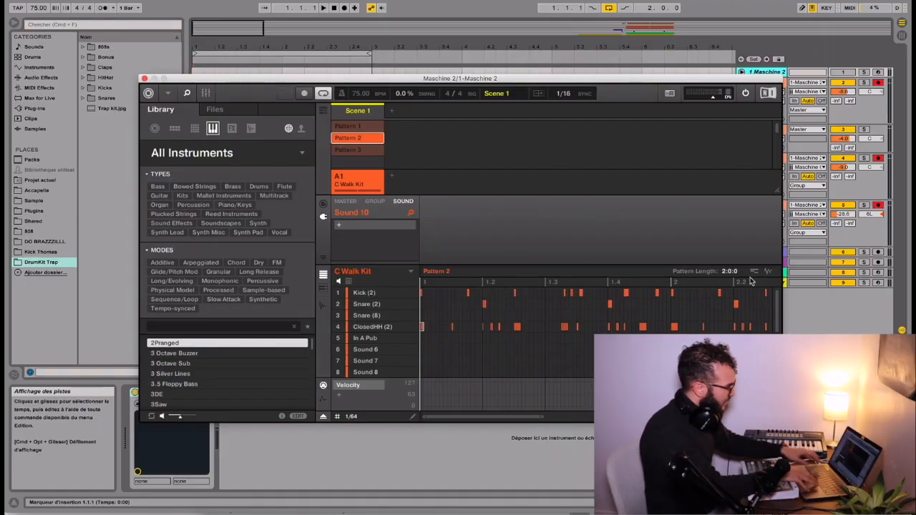
click(861, 113)
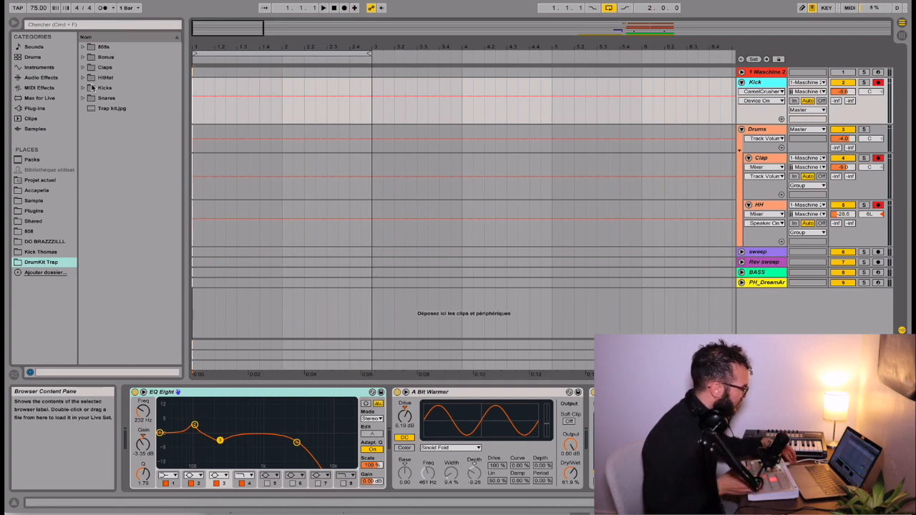
click(246, 225)
key(super+t)
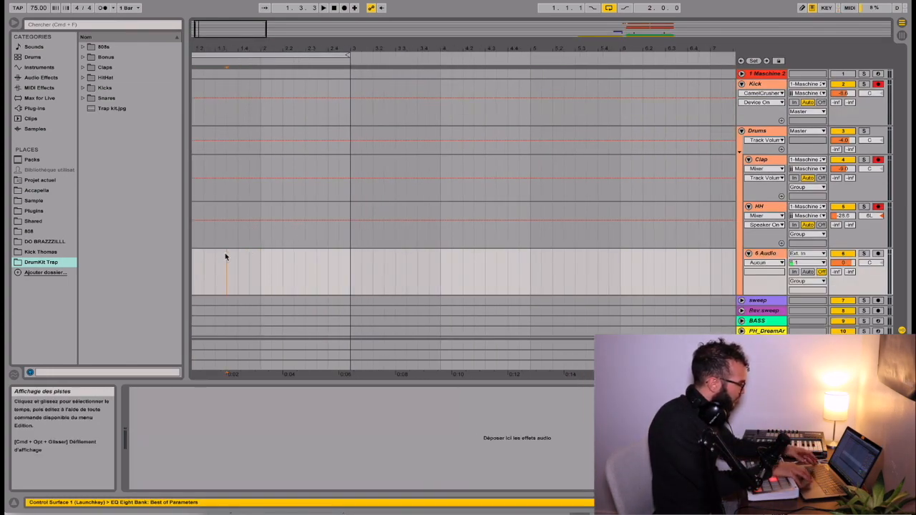
Place Kick (1).wav from the Kicks folder at the start of the new audio track and duplicate the clip
click(83, 87)
click(114, 98)
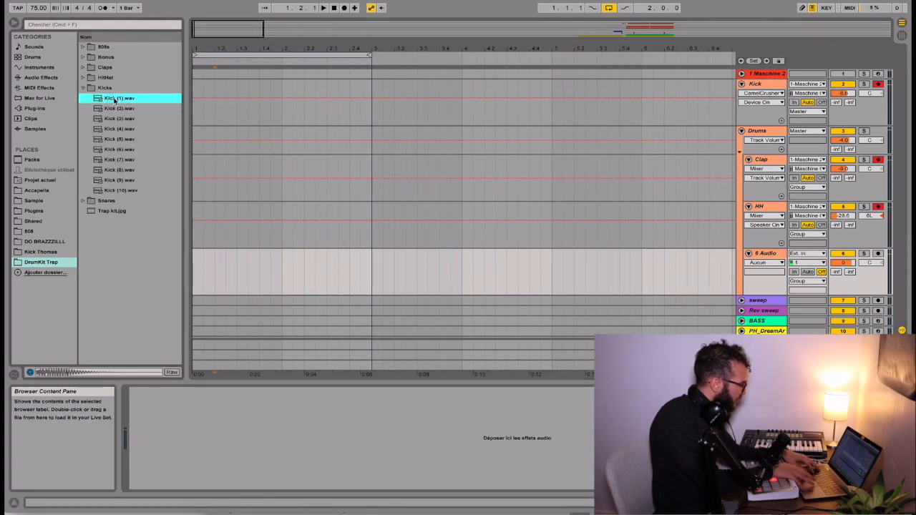
drag(191, 279, 193, 276)
key(Down)
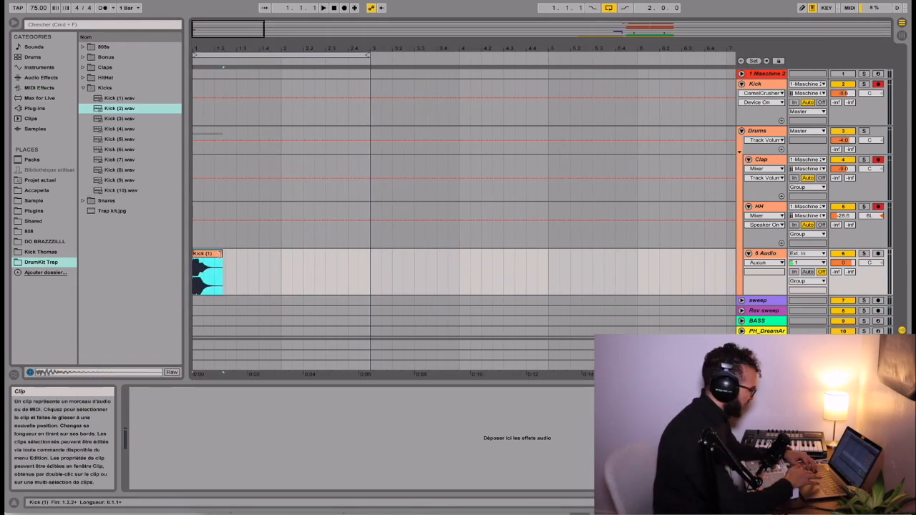
key(super+d)
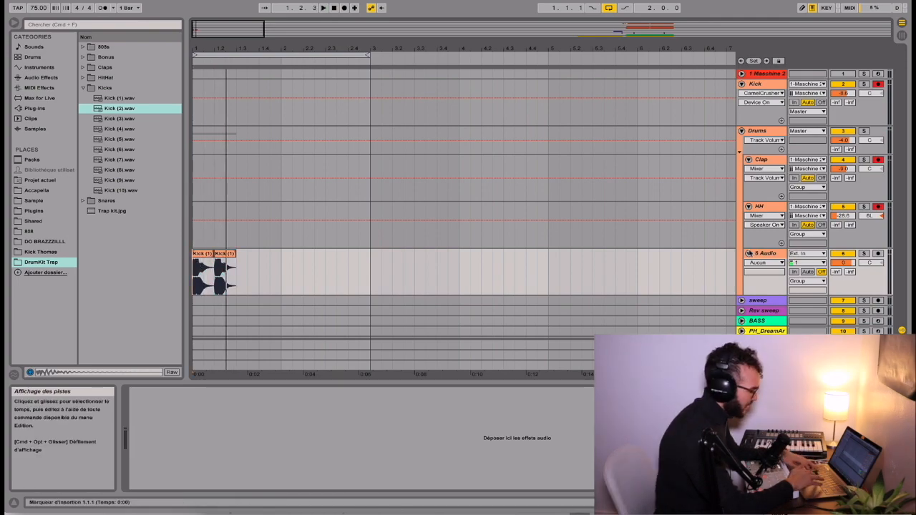
Delete the audio track holding the kick clips and insert a MIDI track below the sweep track
click(751, 254)
key(Delete)
key(super+shift+t)
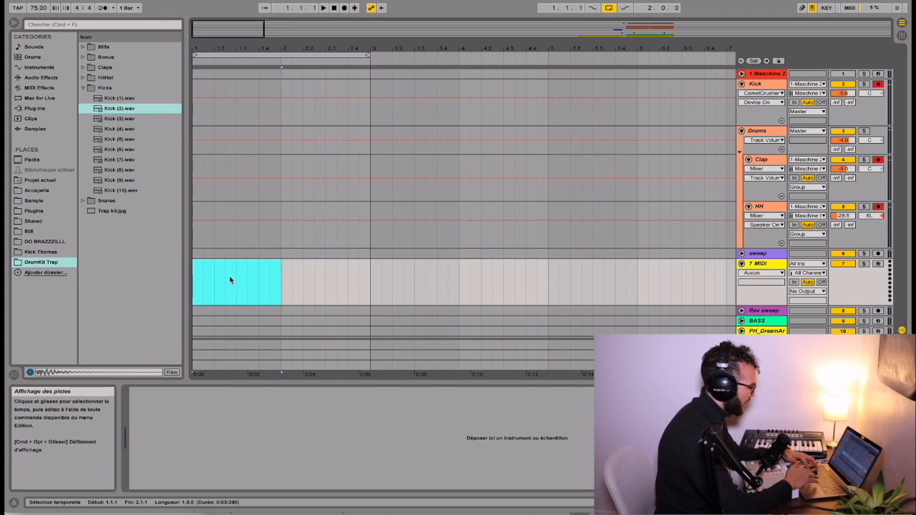
Search the browser for "drum" and load an empty Drum Rack onto the new MIDI track
key(super+f)
text(drum)
key(Return)
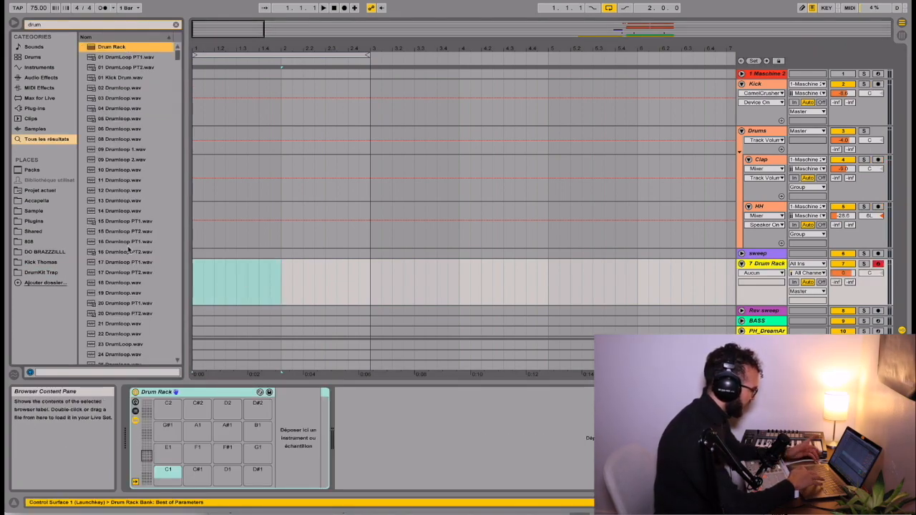
Clear the search and load Kick (2).wav from the DrumKit Trap folder onto the Drum Rack's C1 pad
click(44, 272)
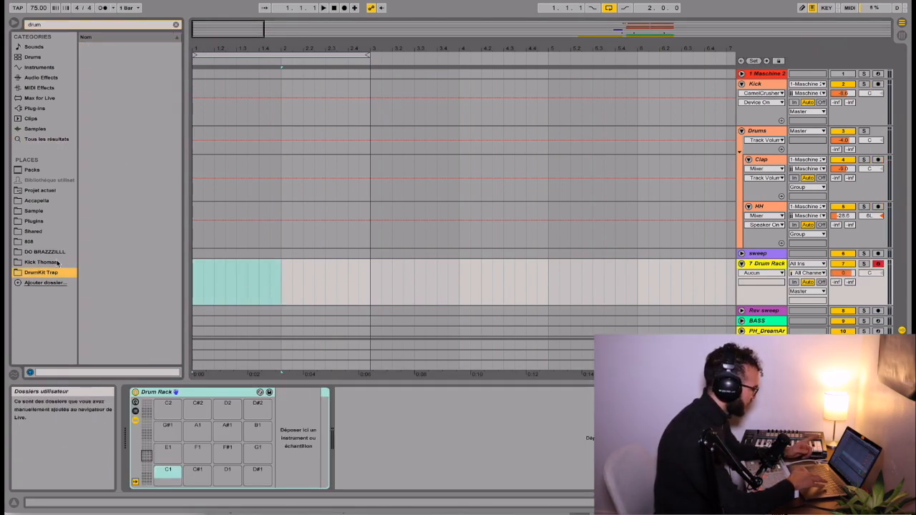
click(178, 25)
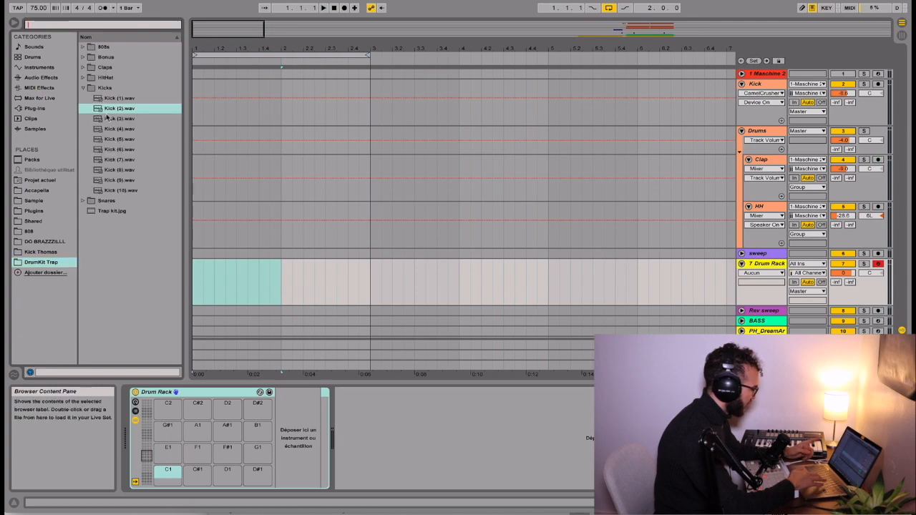
drag(114, 108, 151, 413)
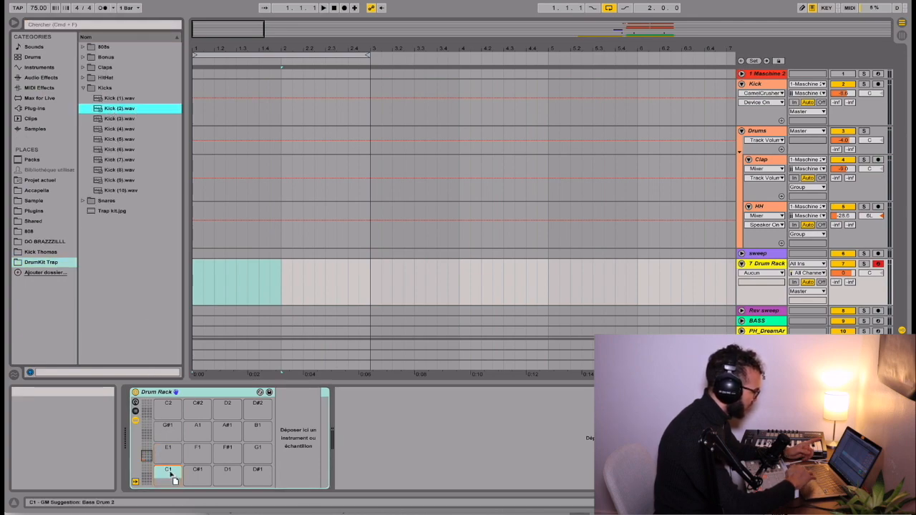
drag(167, 469, 167, 469)
Load Clap (1).wav from the Claps folder onto the Drum Rack's C#1 pad
click(83, 68)
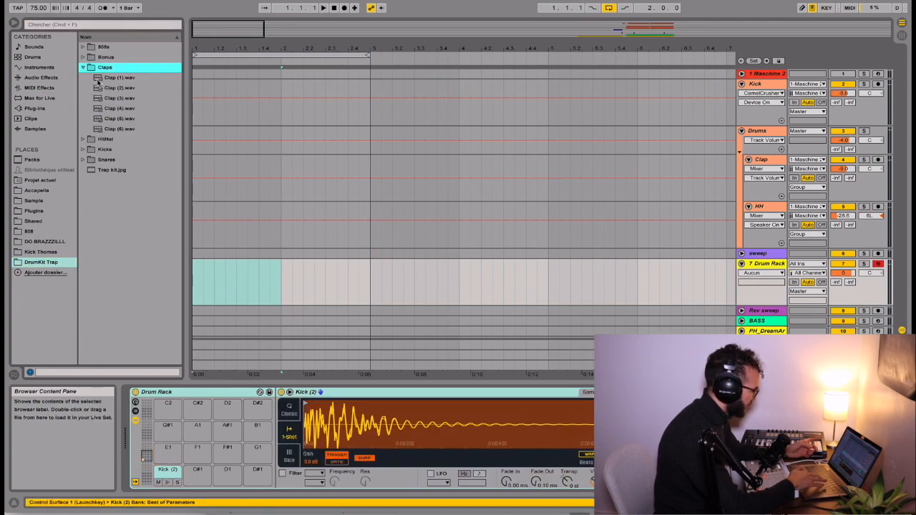
drag(102, 82, 219, 491)
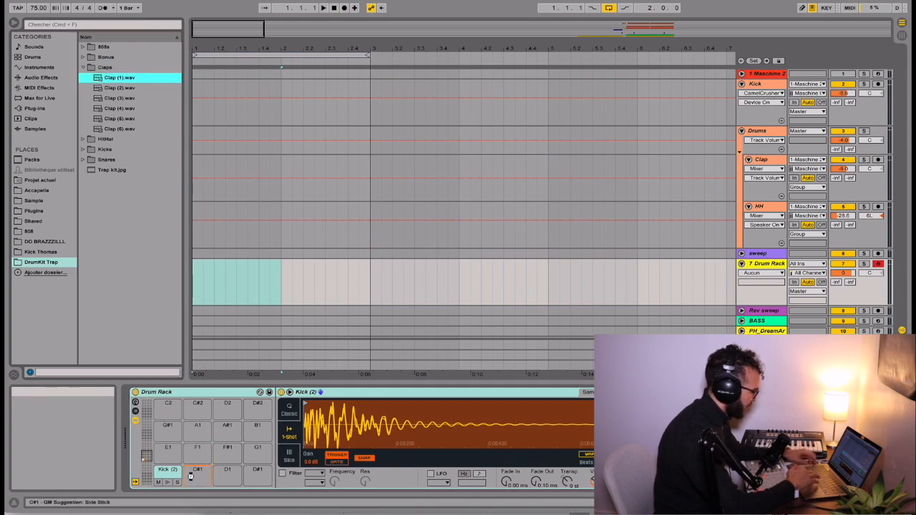
drag(190, 476, 190, 477)
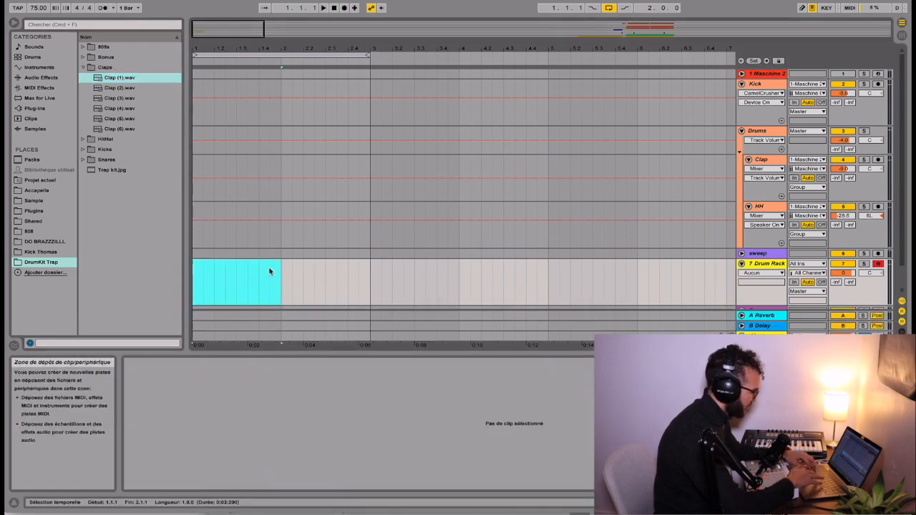
Insert a one-bar MIDI clip at 1.1.1 on the Drum Rack track, enable note preview and add a Kick (2) note at its start
drag(281, 276, 175, 275)
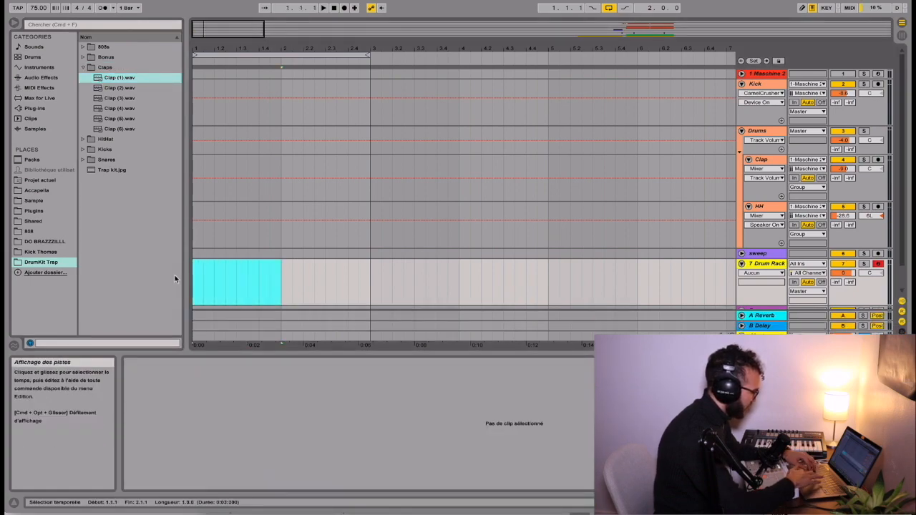
right_click(244, 292)
click(278, 349)
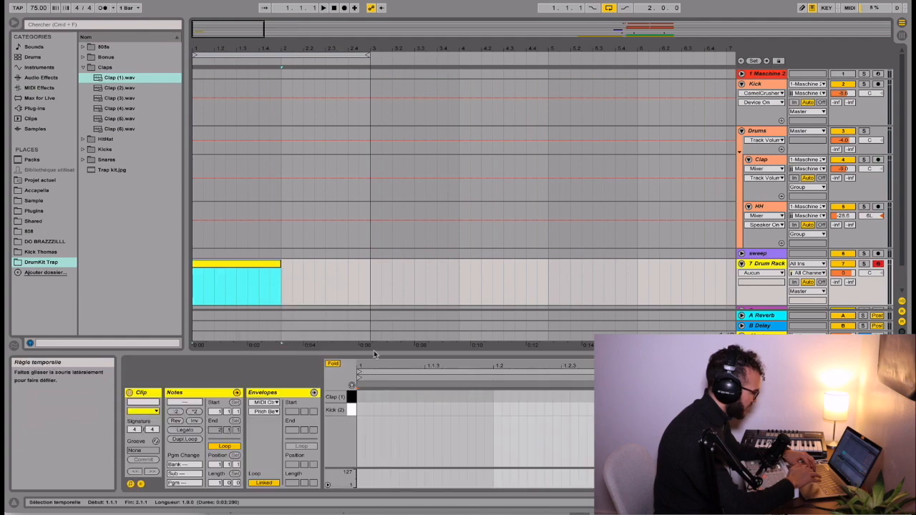
click(352, 386)
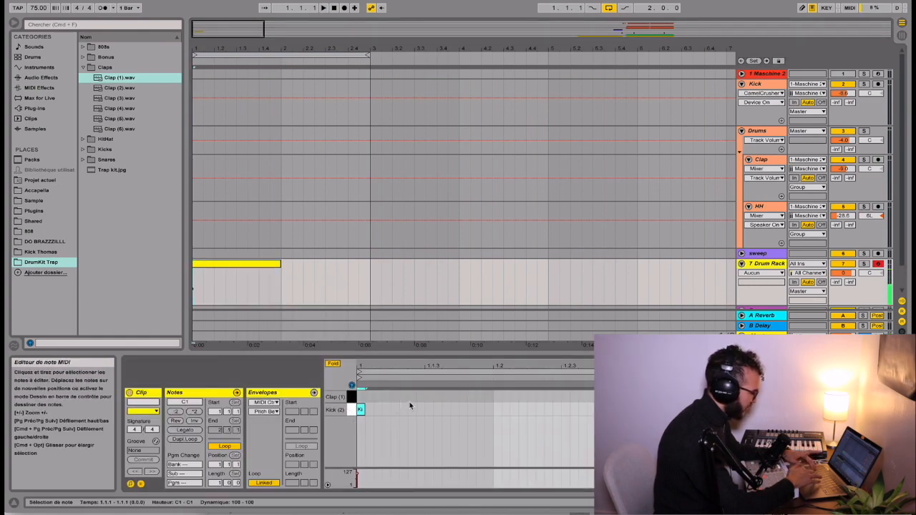
Remove the Drum Rack track, then open the Maschine 2 plug-in from the first track and reposition its window
click(769, 74)
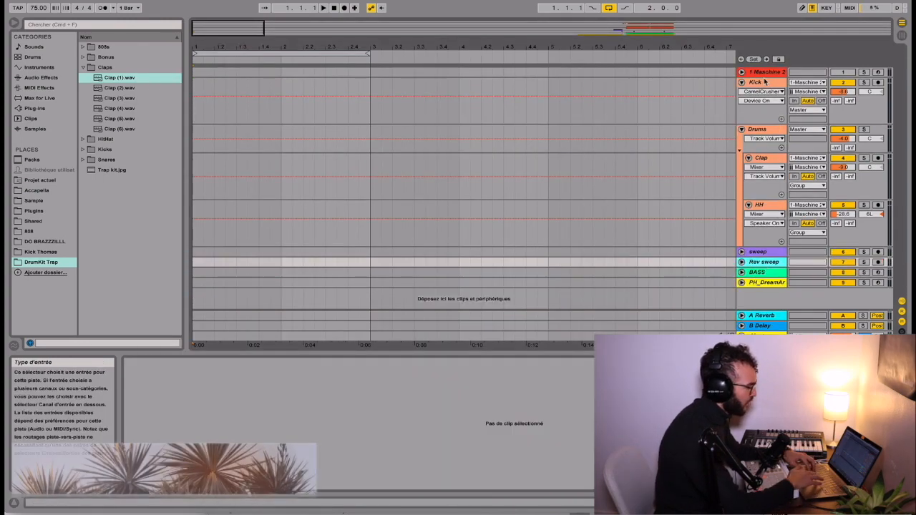
click(768, 73)
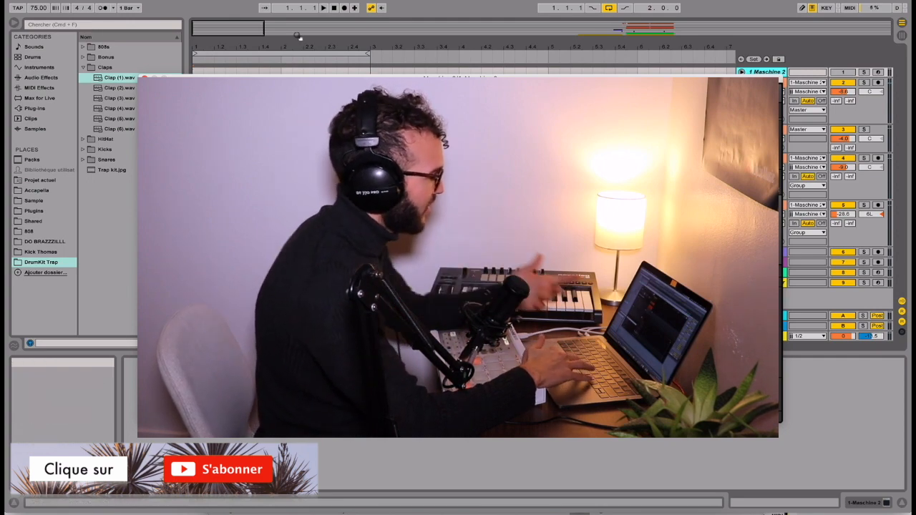
drag(460, 78, 447, 80)
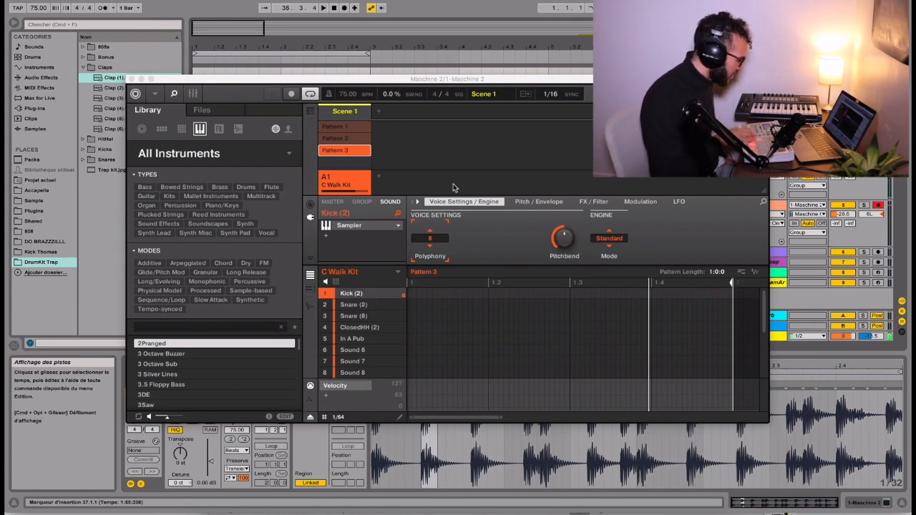
drag(427, 83, 487, 66)
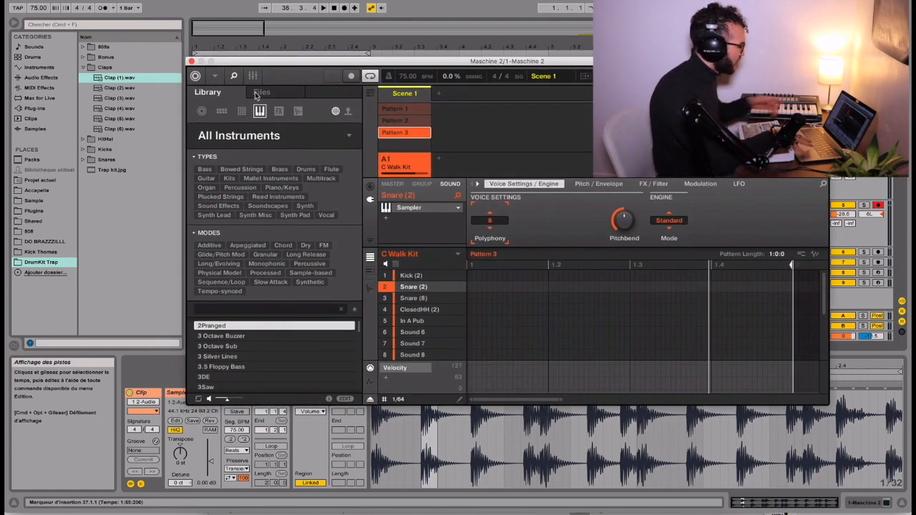
Select all the samples in the Claps folder, then reduce the selection to Clap (1).wav
click(140, 82)
key(super+a)
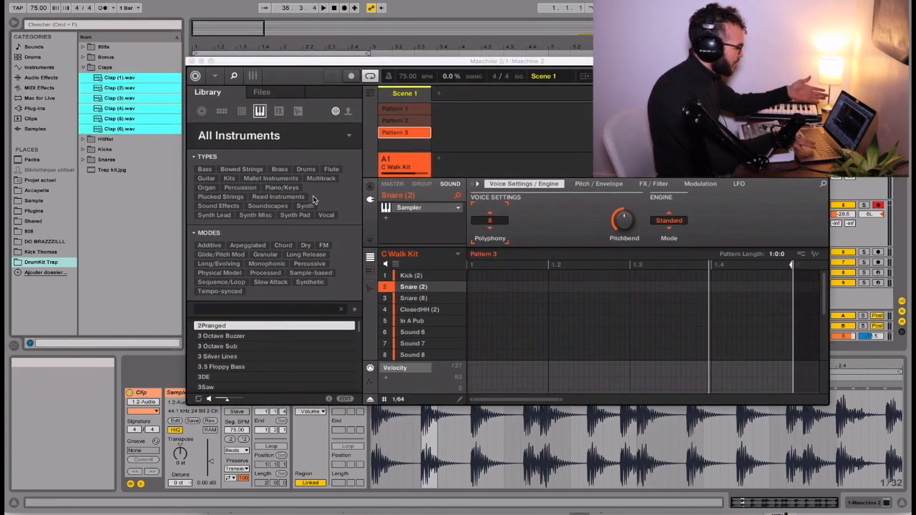
click(139, 80)
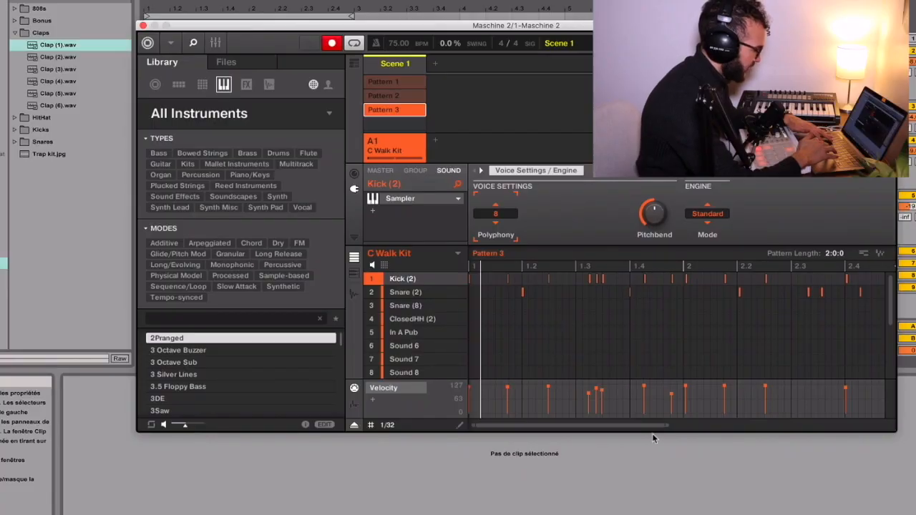
Select all the kick and snare notes in Pattern 3 and quantize them
drag(670, 425, 494, 424)
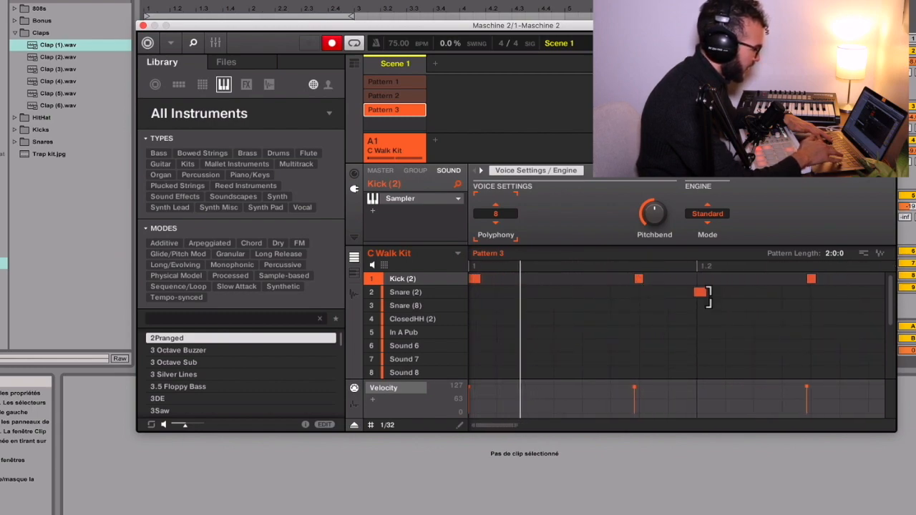
drag(516, 428, 634, 425)
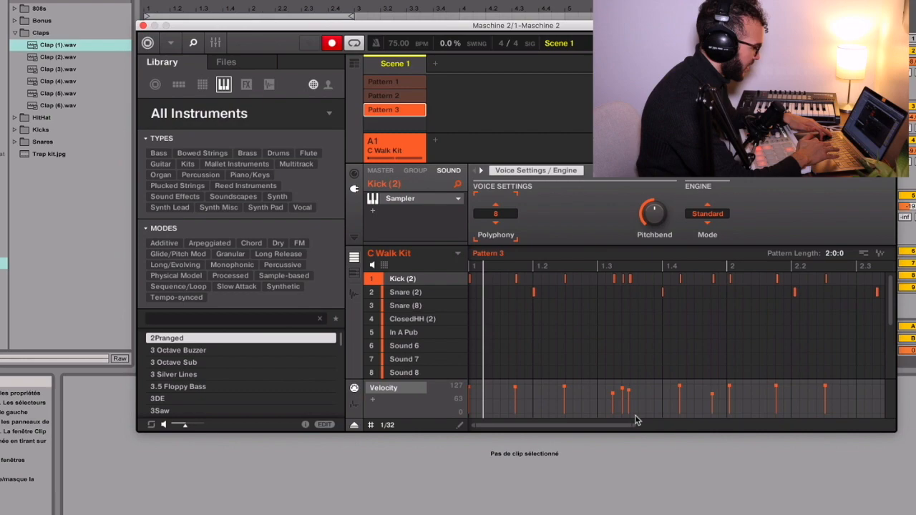
click(591, 334)
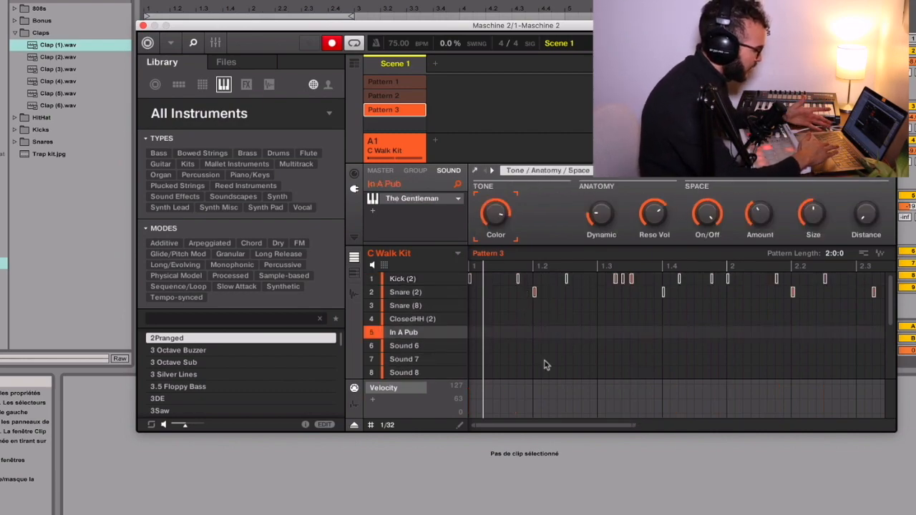
drag(633, 425, 577, 428)
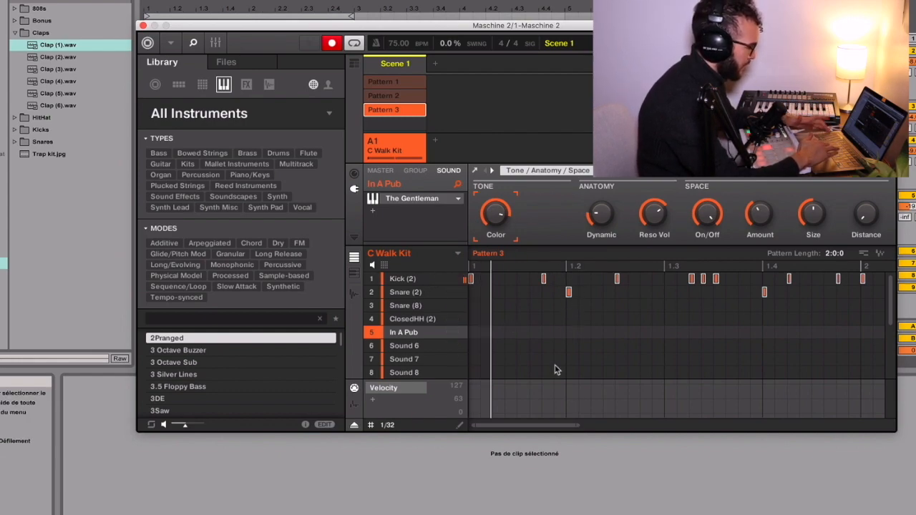
drag(579, 425, 668, 428)
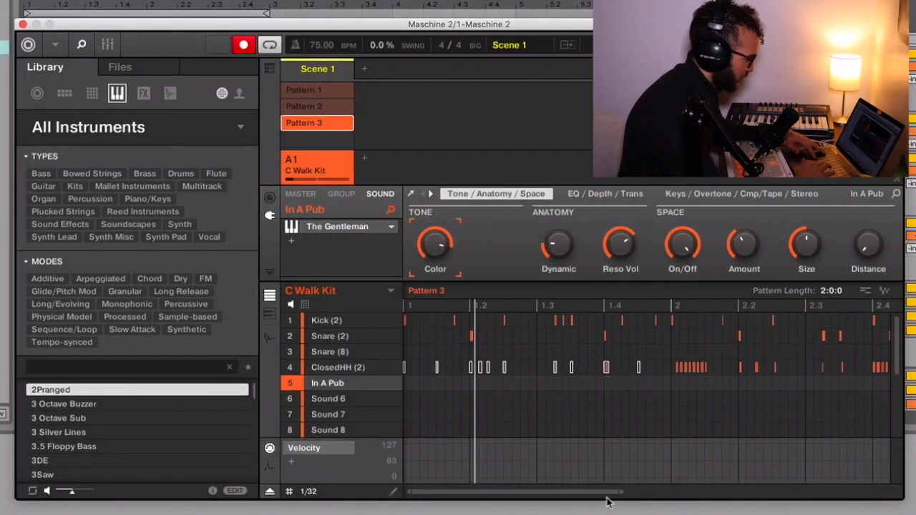
Quantize the ClosedHH (2) notes between 2.2 and 2.4 in Pattern 3
drag(593, 492, 646, 479)
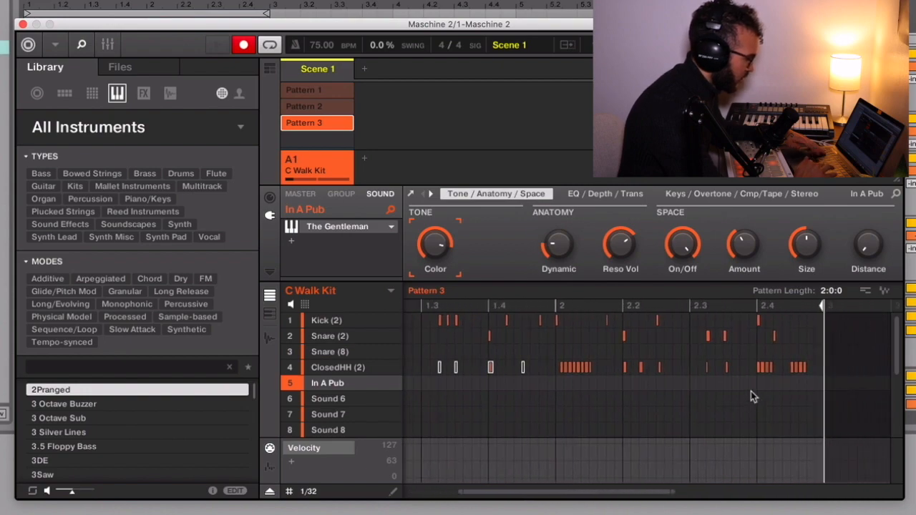
drag(739, 370, 621, 370)
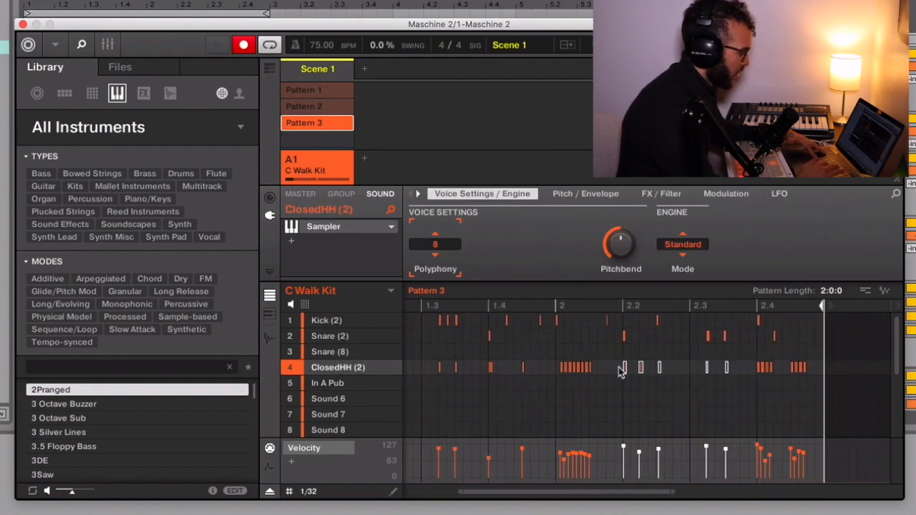
key(super+u)
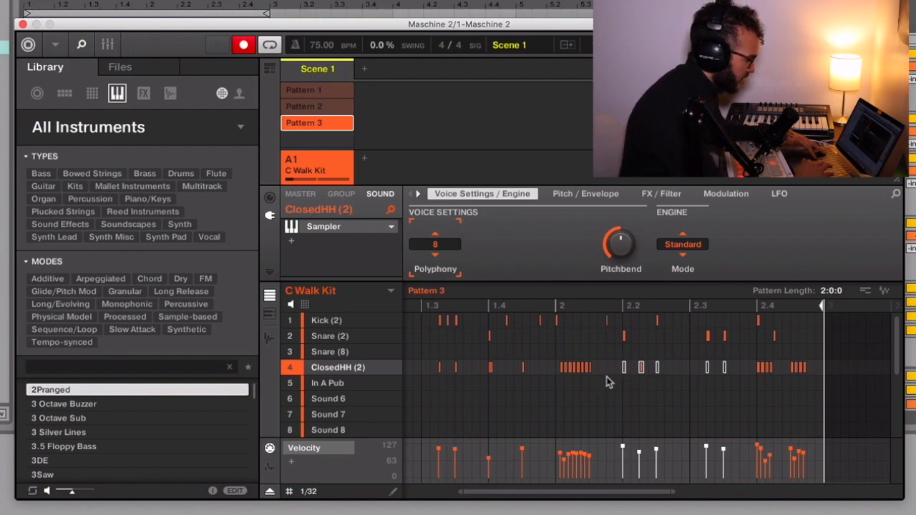
Vary the ClosedHH (2) velocities, shaping the roll at bar 2 as a rise and fall and lowering the last hit before 2.4
drag(604, 495, 486, 495)
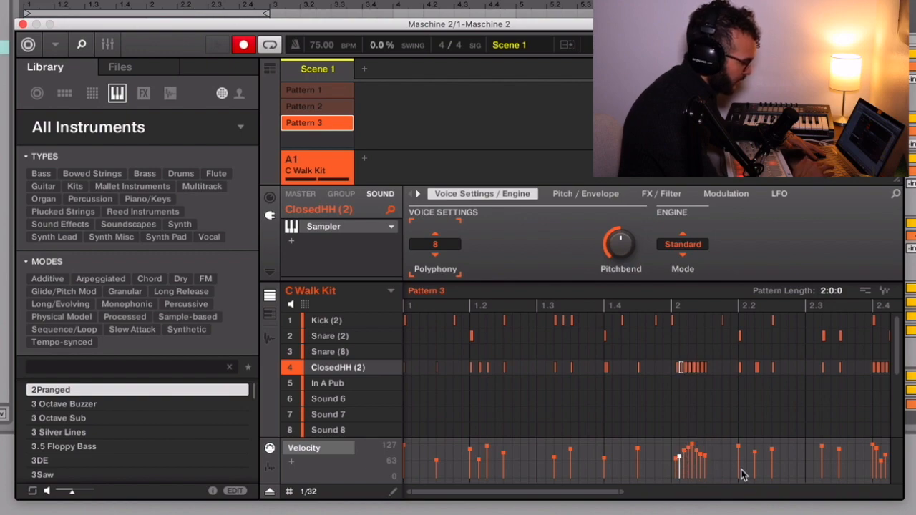
click(557, 452)
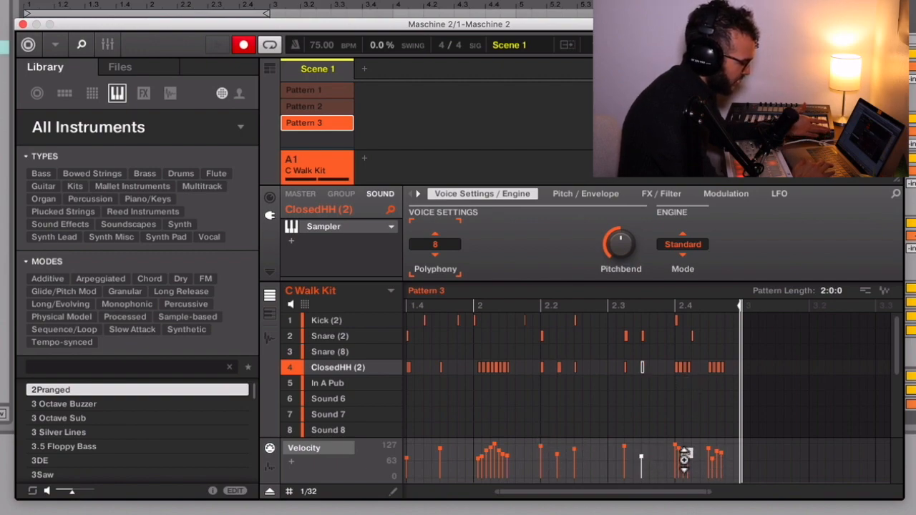
Switch ClosedHH (2) to the piano roll and lower the pitch of the hi-hat notes between beats 1 and 1.3 in Pattern 3
click(269, 313)
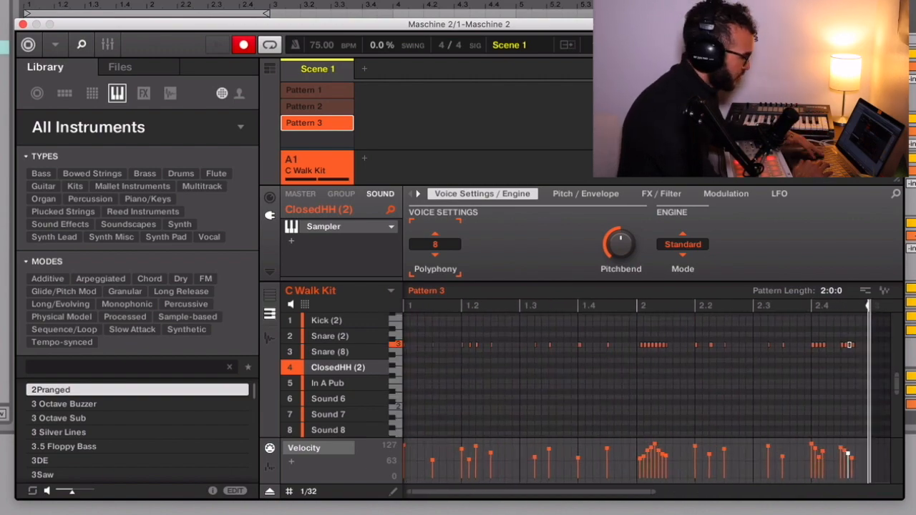
drag(499, 492, 499, 492)
click(430, 344)
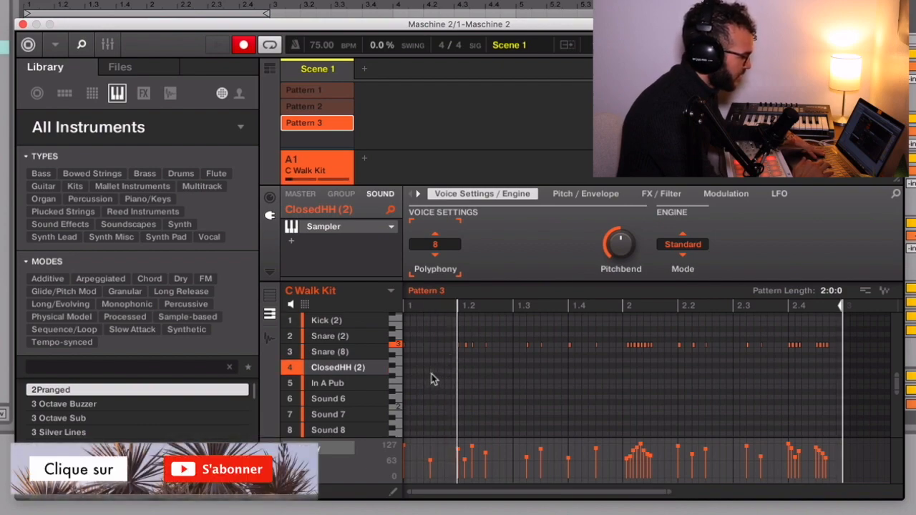
click(431, 372)
scroll(431, 349, up, 1)
drag(450, 355, 487, 348)
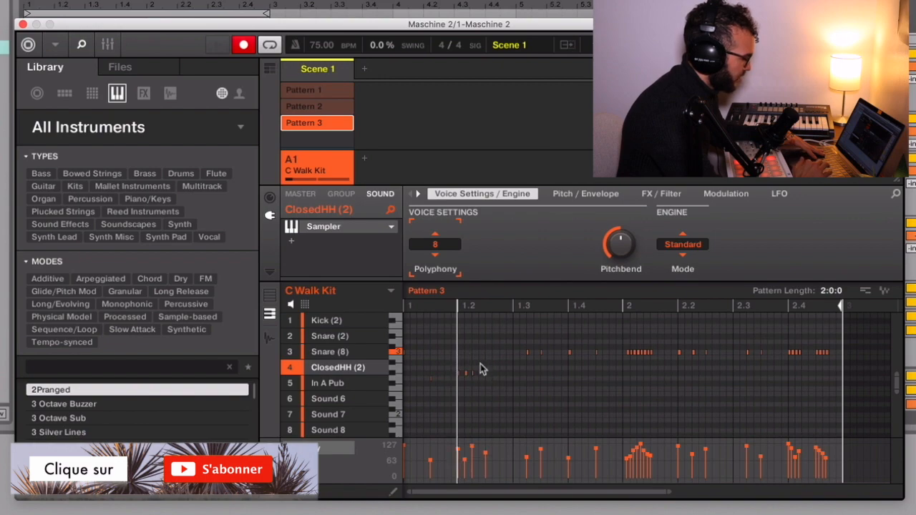
Raise the second hi-hat note after 1.2 well above its neighbours, make the roll at bar 2 start with ascending pitches, and audition the pattern
drag(466, 378, 466, 339)
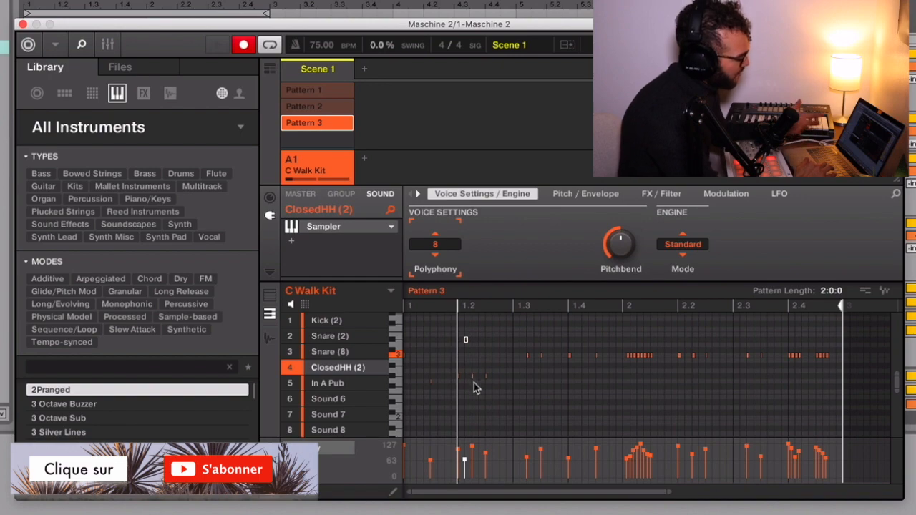
key(space)
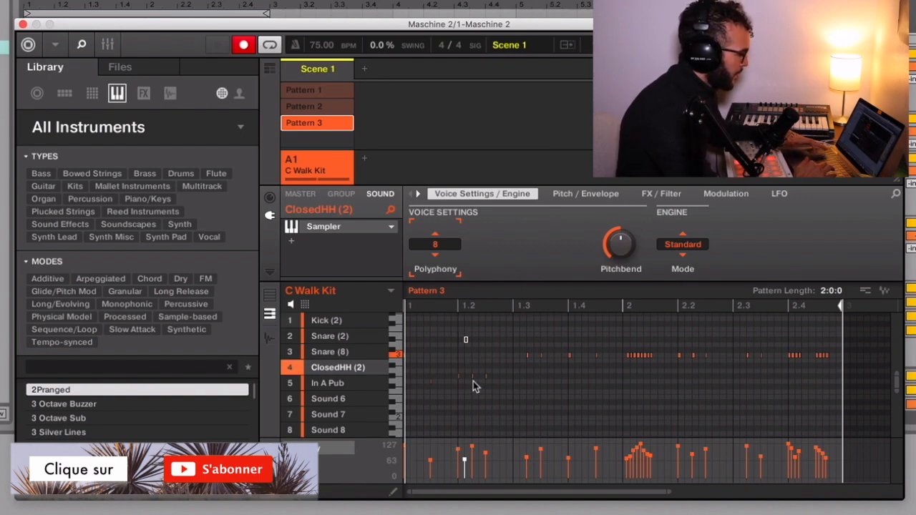
key(space)
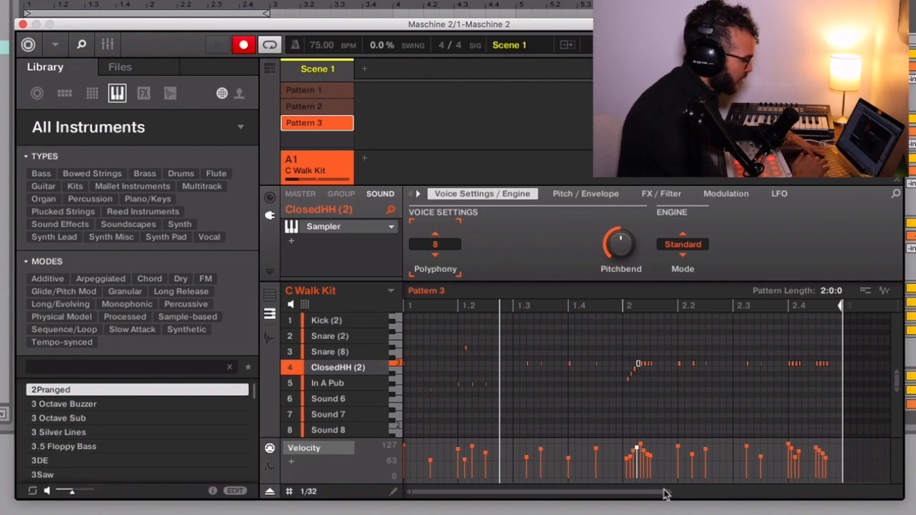
key(space)
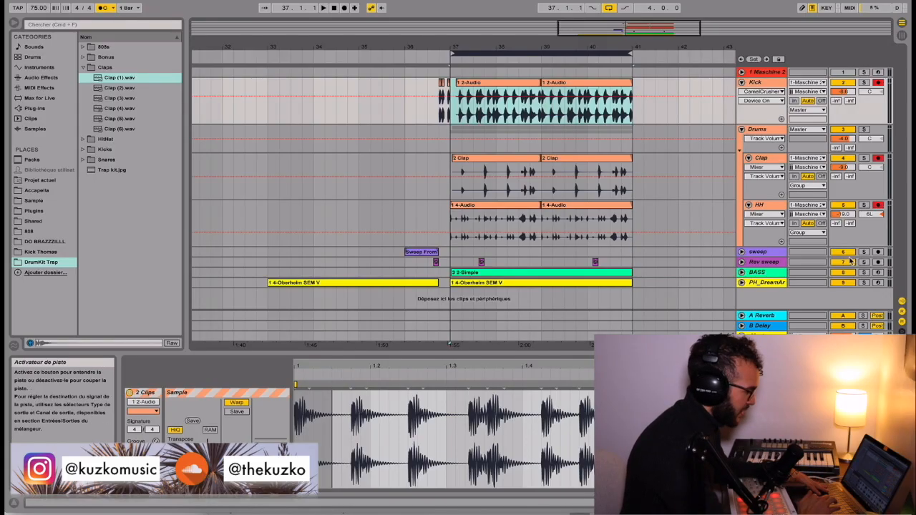
In Ableton Live, mute the sweep, Rev sweep, BASS and PH_DreamAr tracks, and examine the Kick track's EQ Eight curve in its enlarged display
click(848, 263)
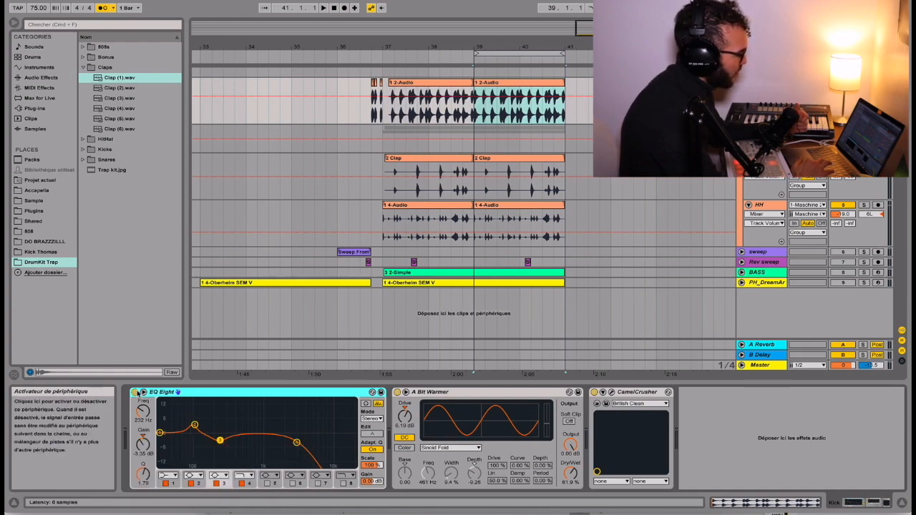
click(144, 392)
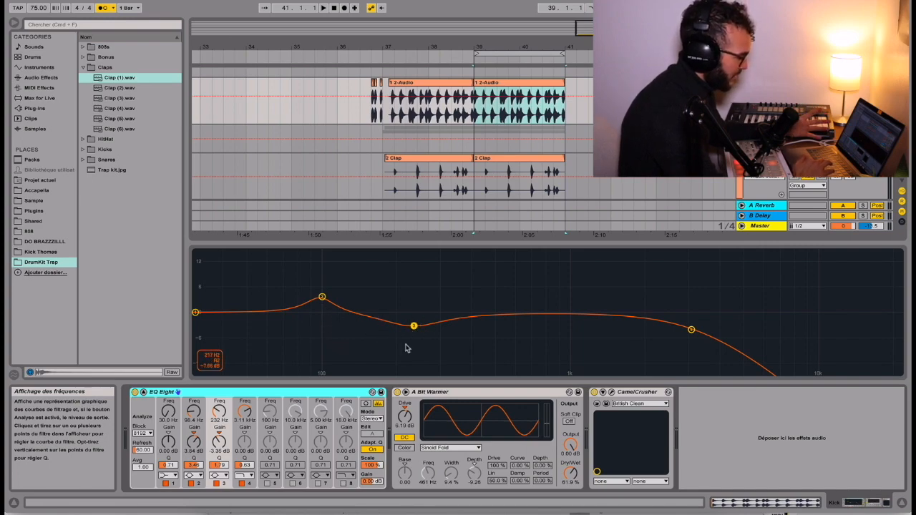
click(145, 392)
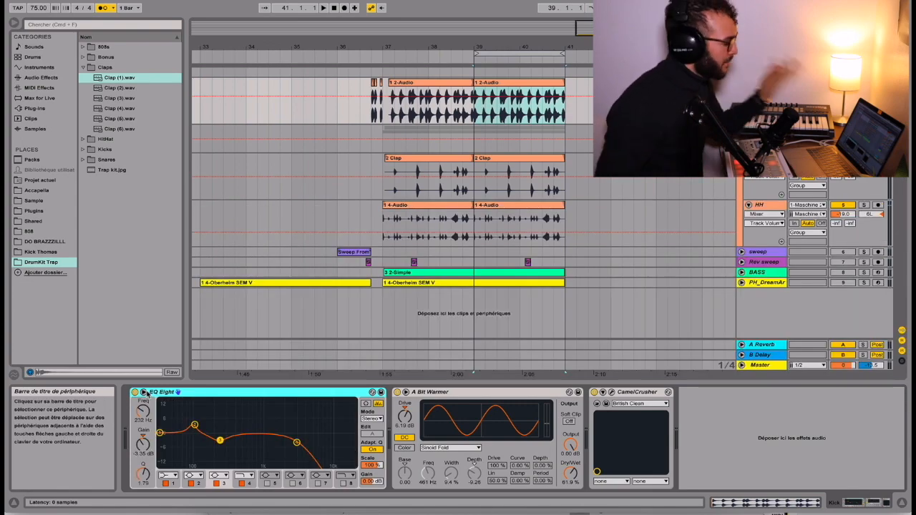
Compare the Kick with the A Bit Warmer saturator bypassed and enabled during playback
click(471, 393)
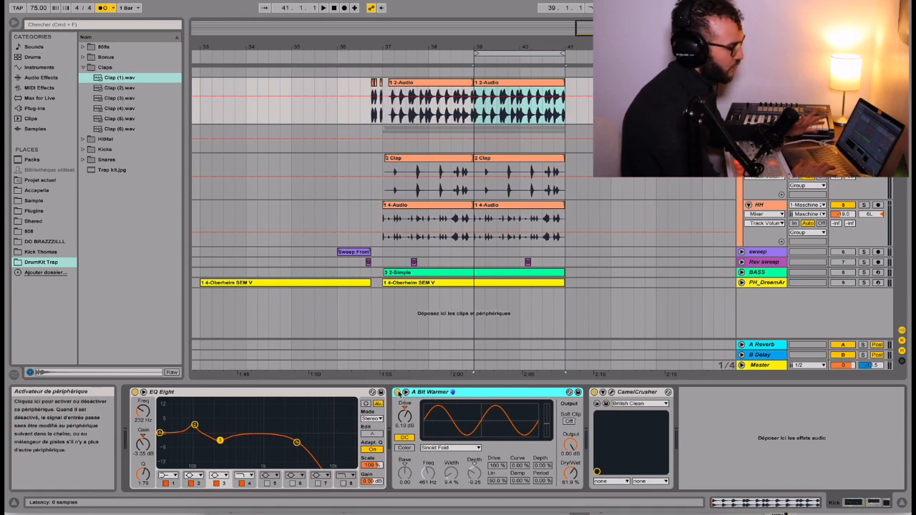
key(space)
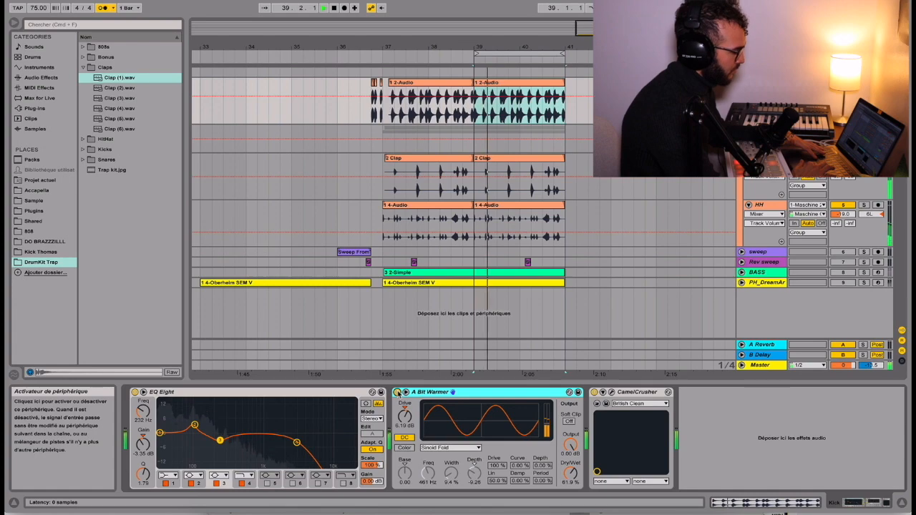
click(397, 392)
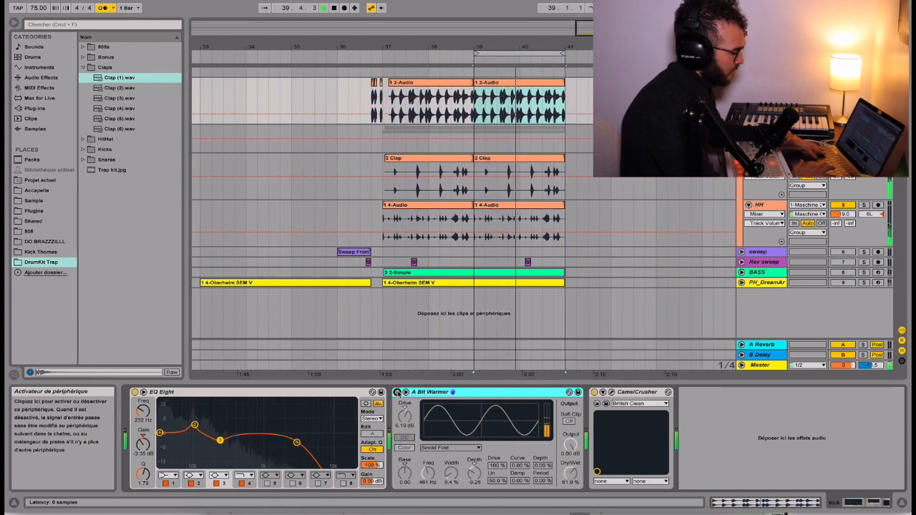
click(397, 392)
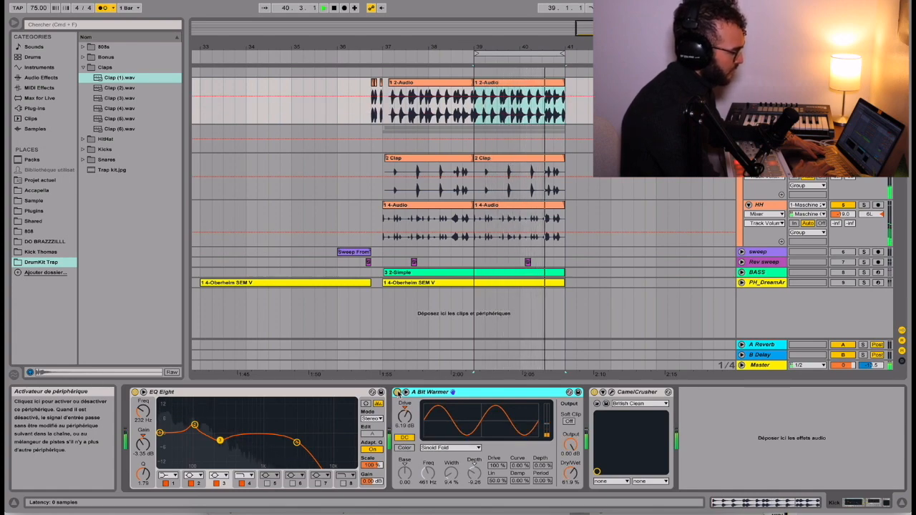
key(space)
Open the CamelCrusher plug-in on the Kick track and compare the sound with it bypassed and enabled
click(628, 392)
click(613, 392)
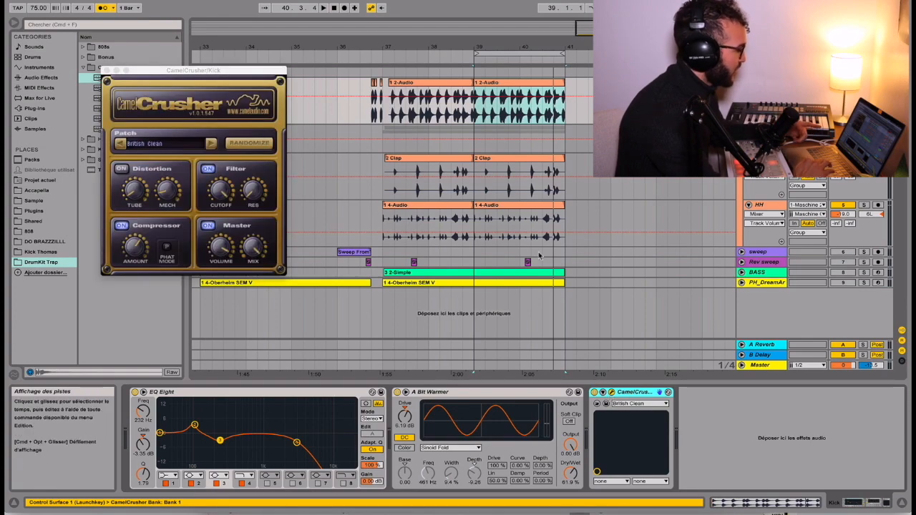
drag(216, 72, 370, 76)
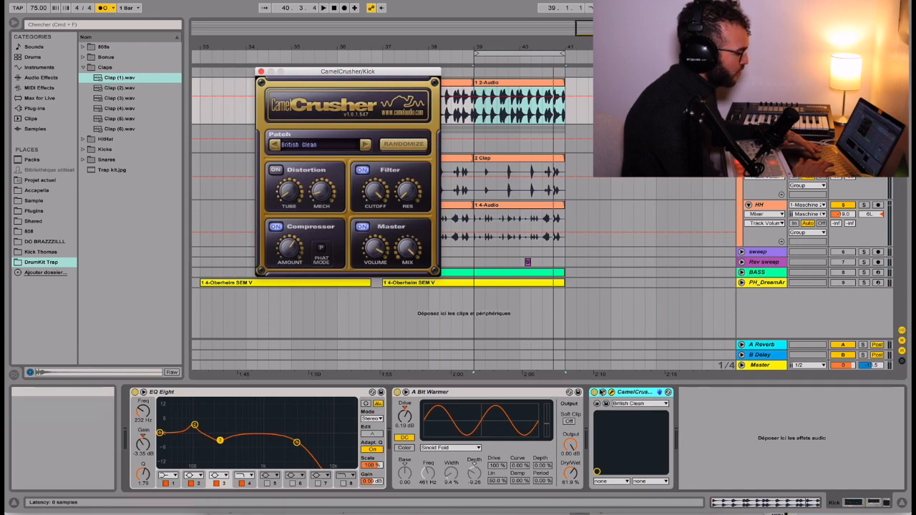
click(594, 392)
key(space)
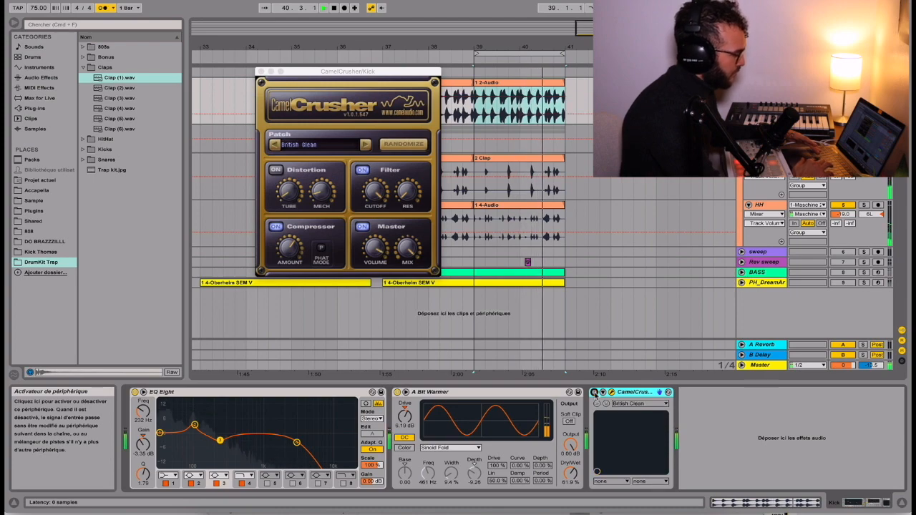
key(space)
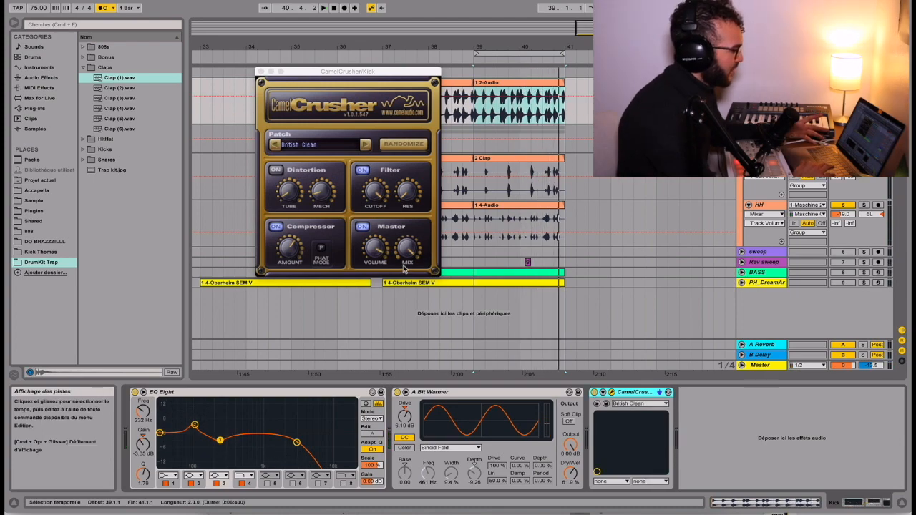
Check the mixer in Session View, return to the arrangement, and examine the Clap track's EQ Eight curve in its enlarged display
key(Tab)
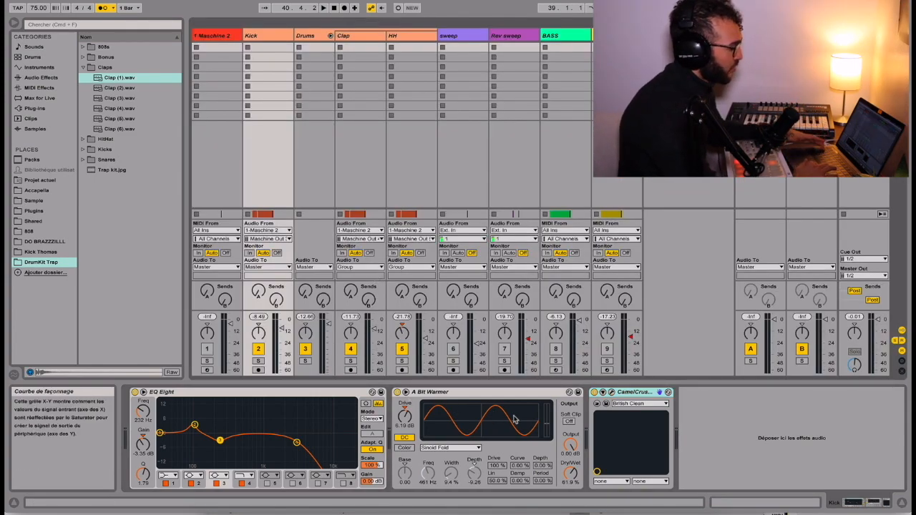
key(Tab)
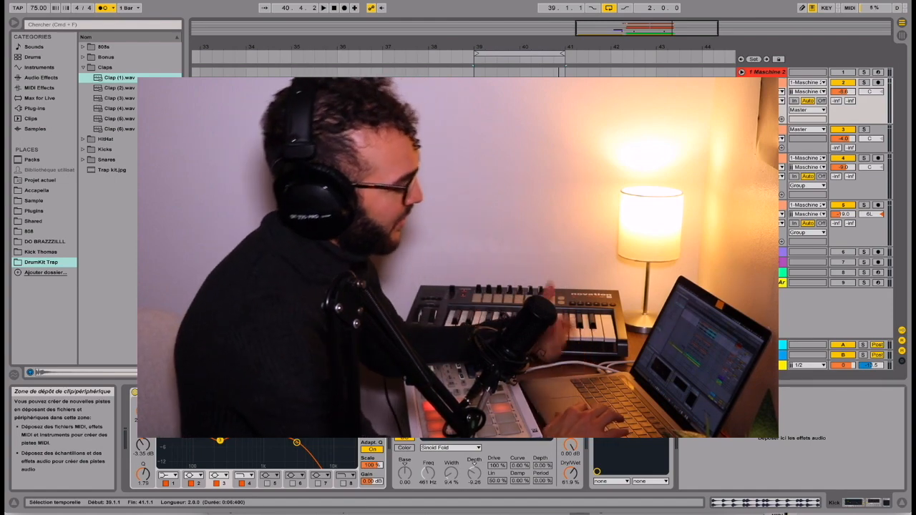
click(520, 178)
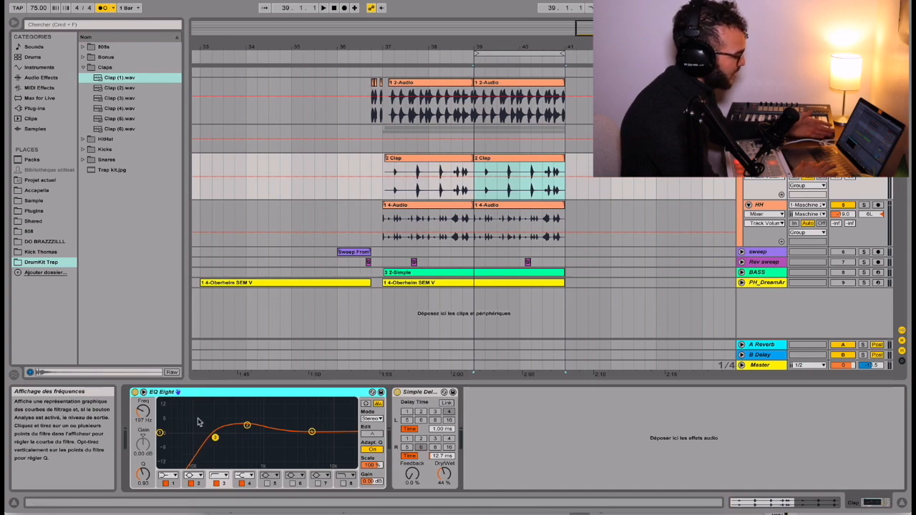
click(365, 403)
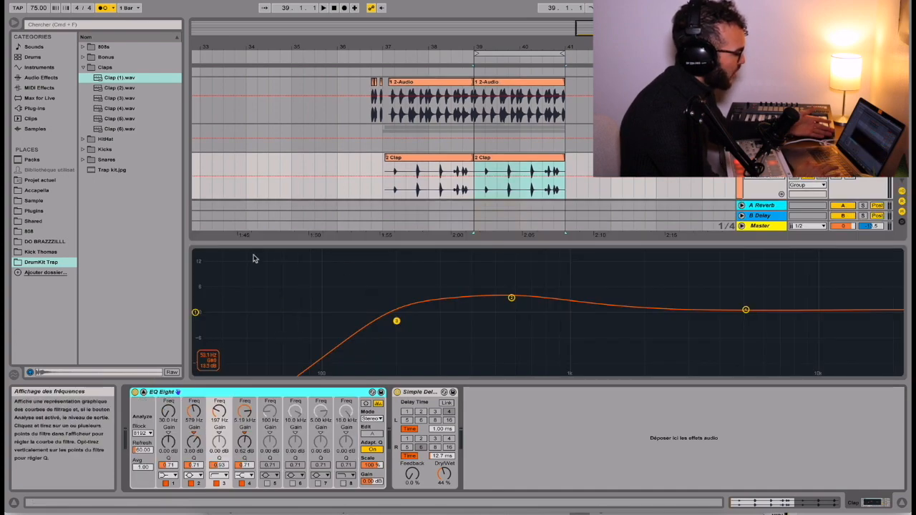
click(365, 403)
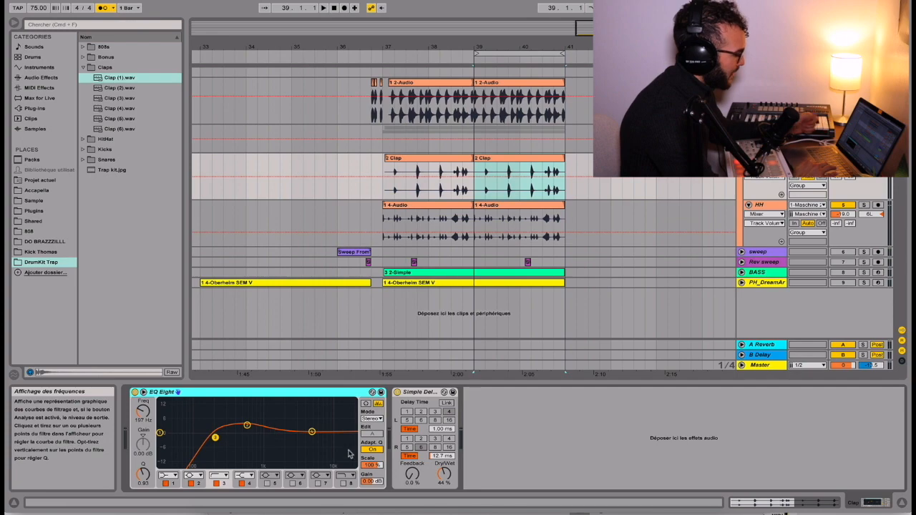
Compare the Clap track with its Simple Delay bypassed and enabled during playback
click(424, 393)
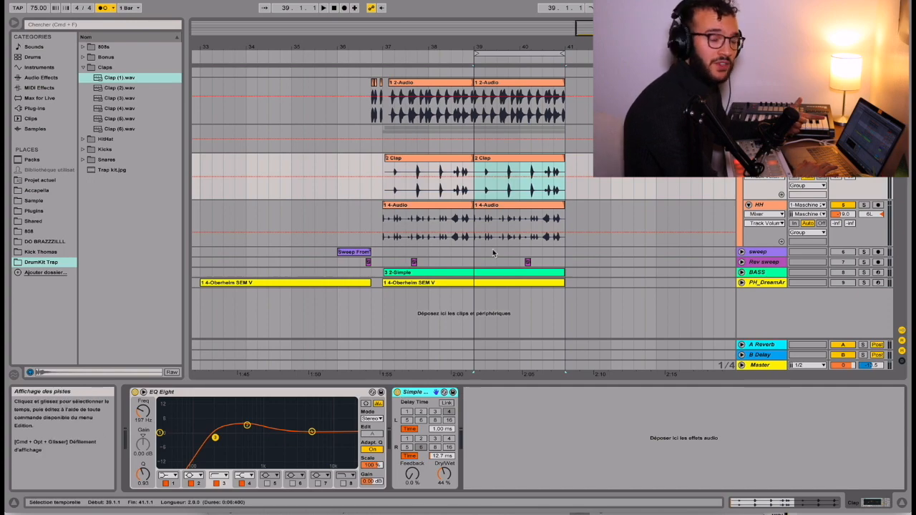
click(397, 392)
key(space)
key(space)
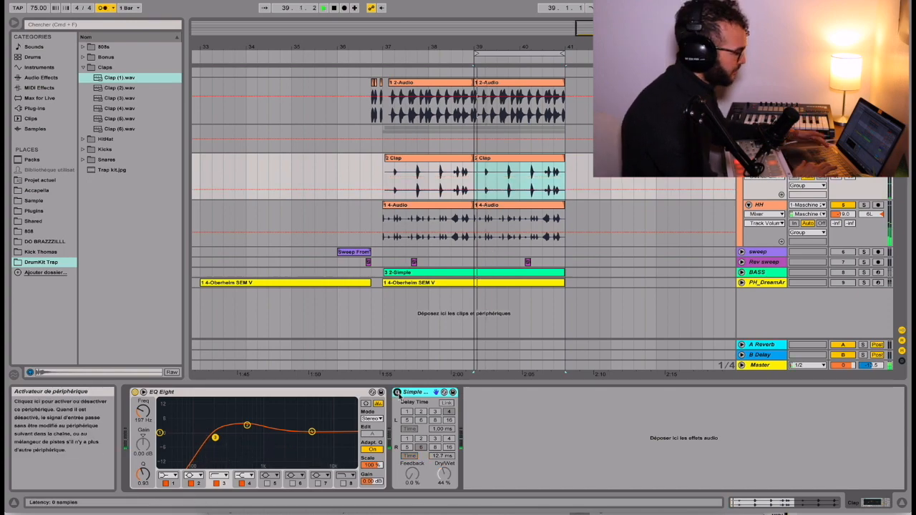
click(397, 392)
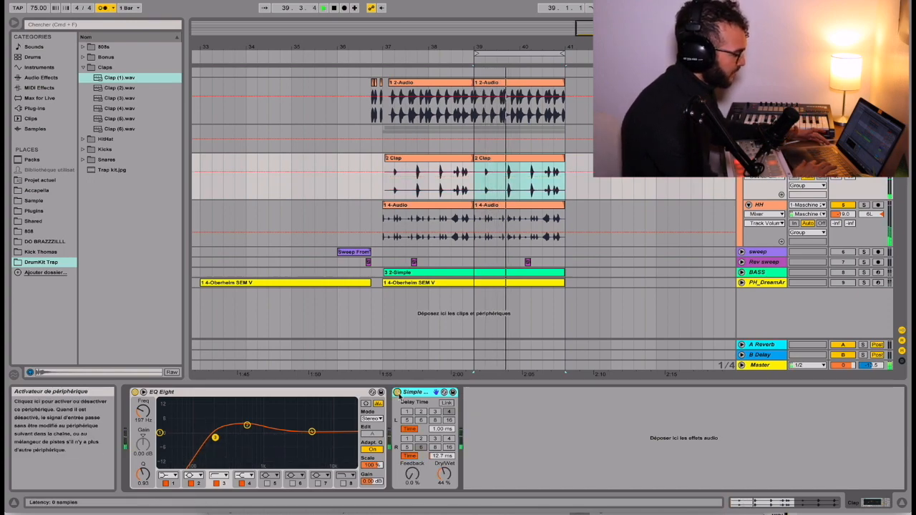
key(space)
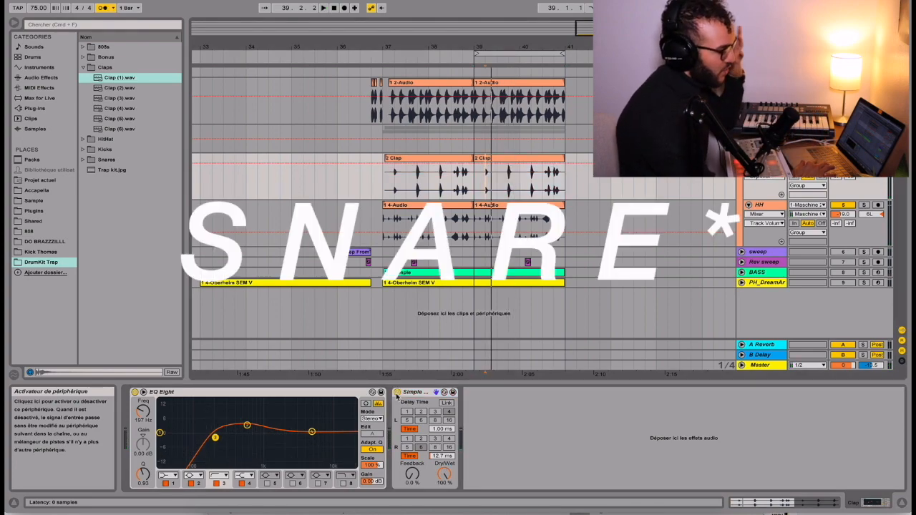
Audition the Clap track with the Simple Delay's Dry/Wet at 0 % and at 100 %, then turn the amount back down
key(space)
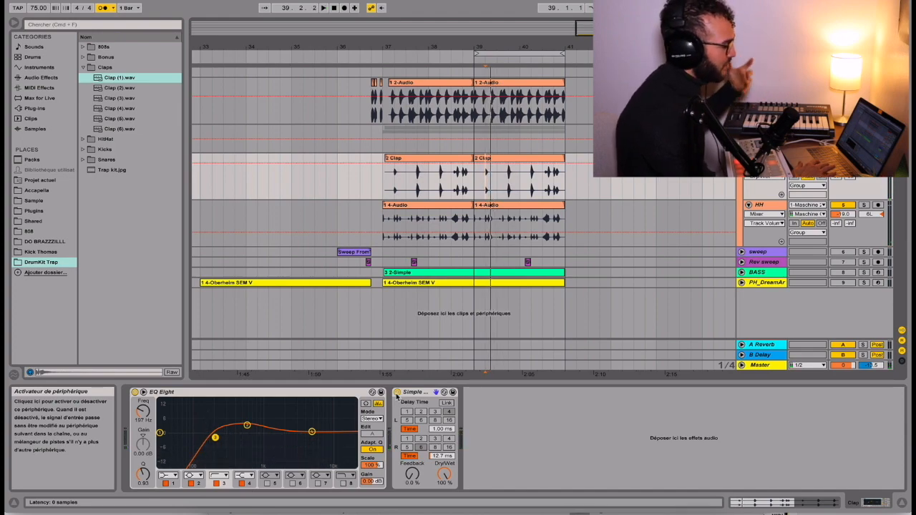
drag(444, 474, 444, 509)
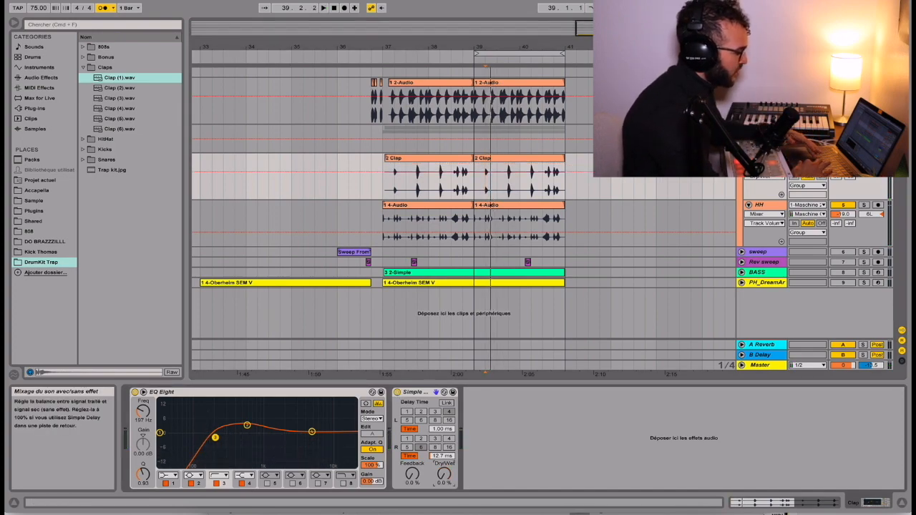
key(space)
key(space)
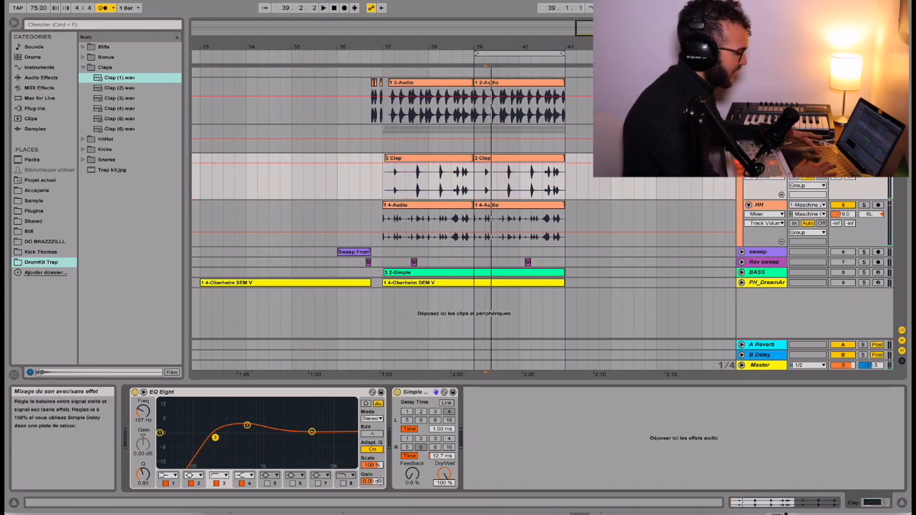
mouse_move(444, 474)
mouse_down()
mouse_move(444, 458)
mouse_move(444, 486)
mouse_up()
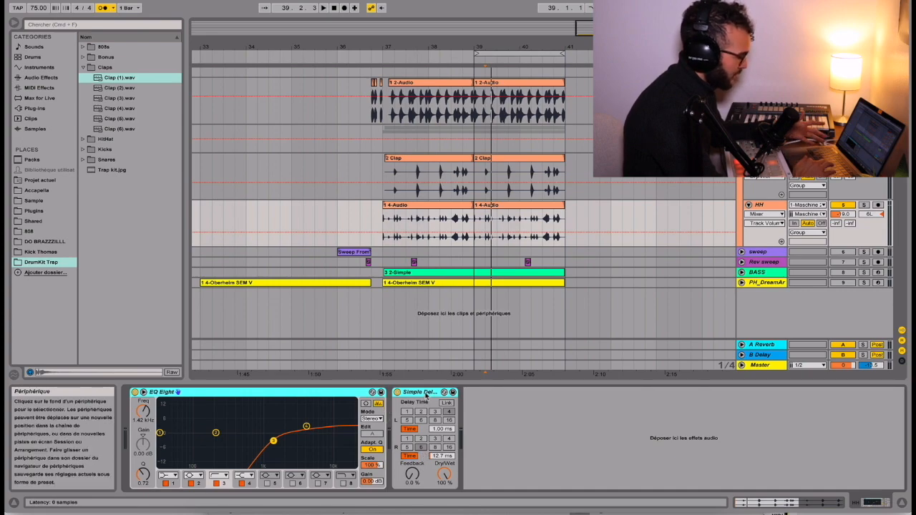
Compare the HH track with its Simple Delay bypassed and enabled during playback, then select its EQ Eight for inspection
click(426, 394)
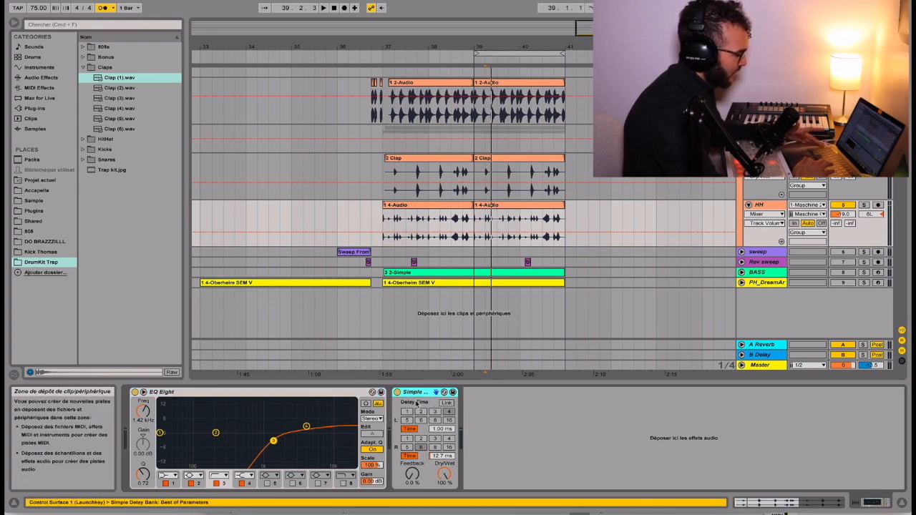
key(space)
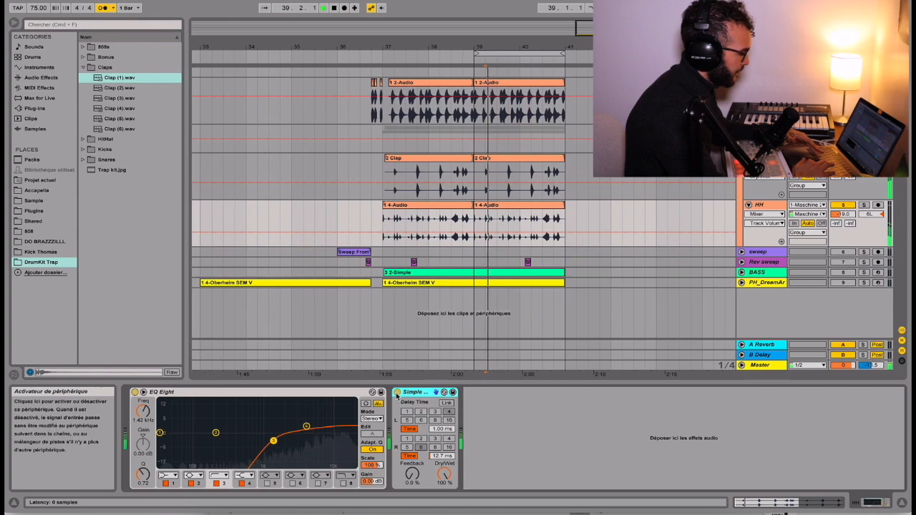
click(397, 393)
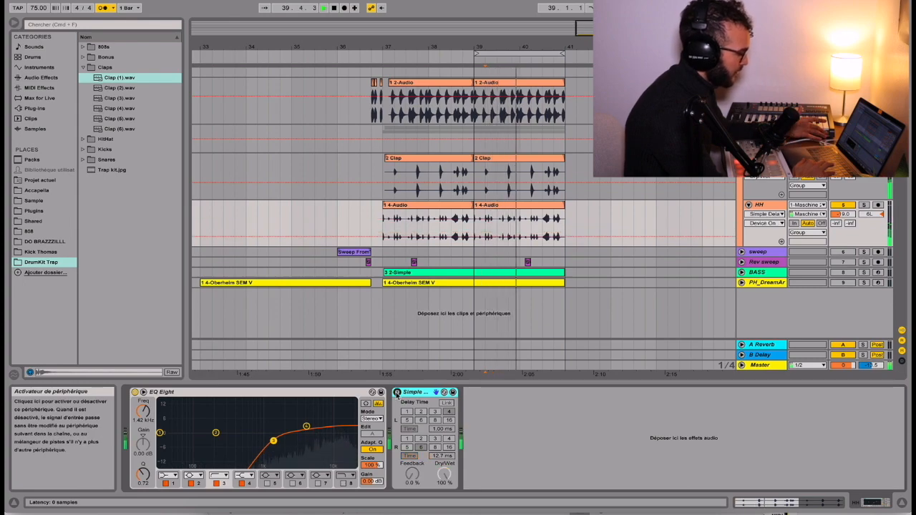
click(397, 393)
click(263, 431)
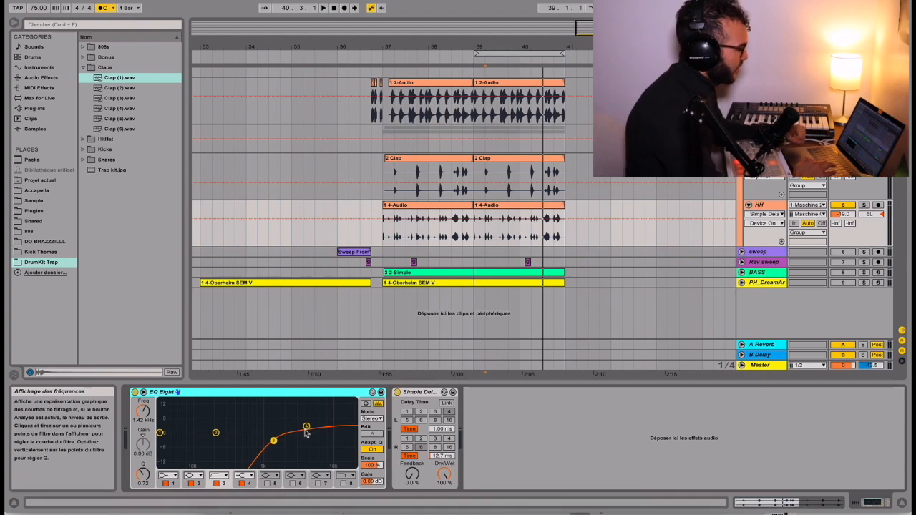
Inspect the Parallel Compression settings of the FabFilter Pro-C on the Drums group in its plug-in window, and close the window
click(767, 129)
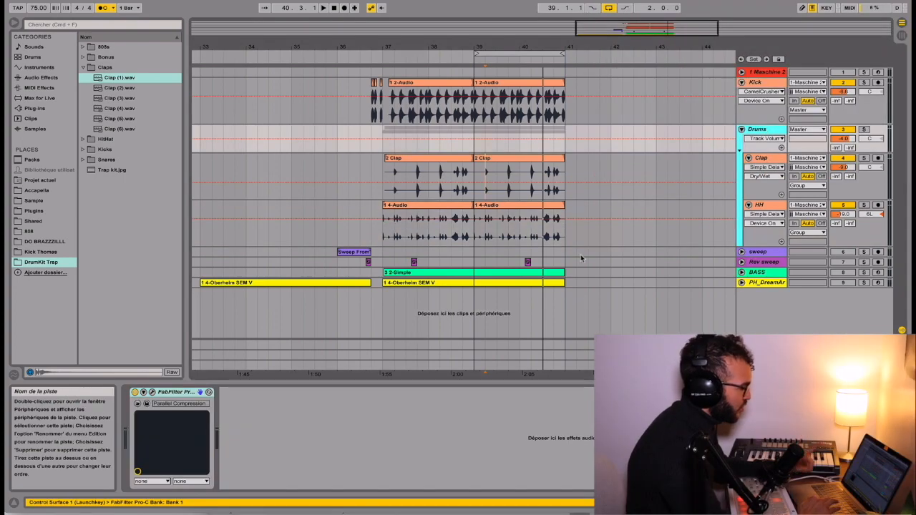
click(152, 394)
drag(359, 118, 448, 105)
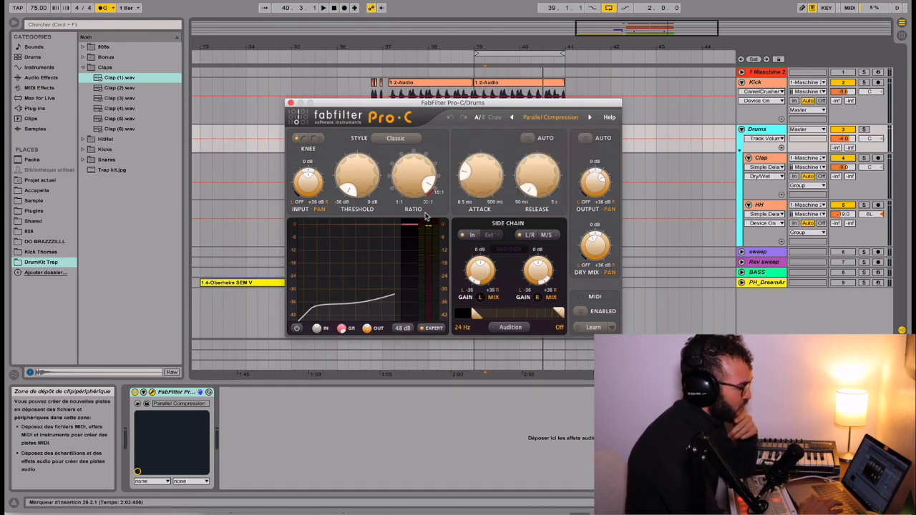
click(291, 103)
Search the browser for "paral", try the Drum - full parallel preset on the Drums group, and remove it from the device chain
click(47, 109)
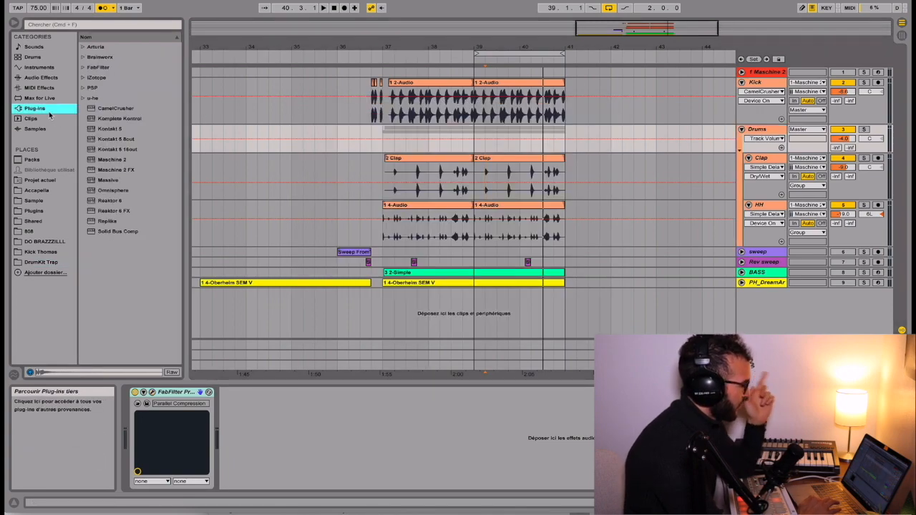
text(paral)
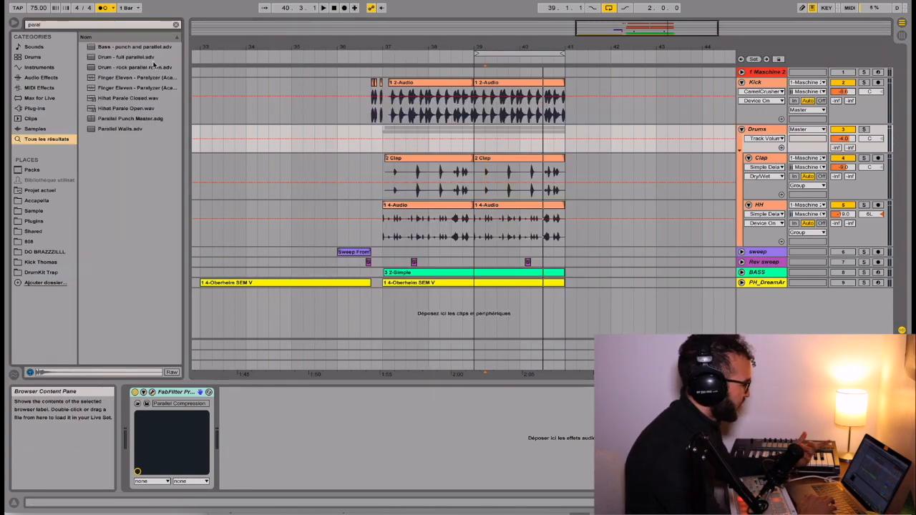
double_click(119, 57)
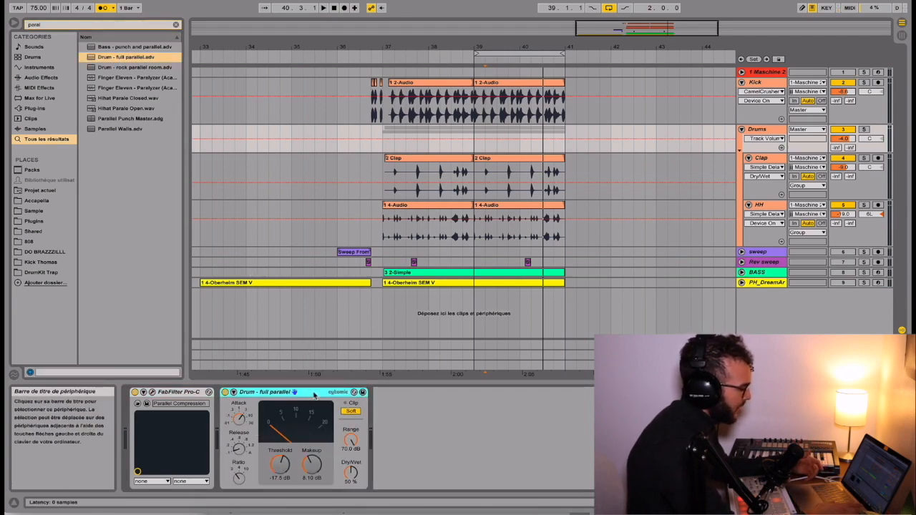
key(Delete)
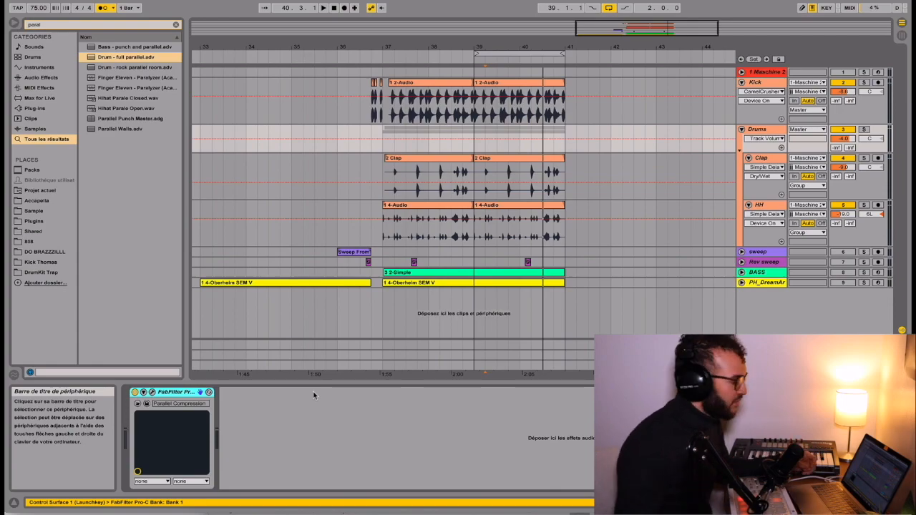